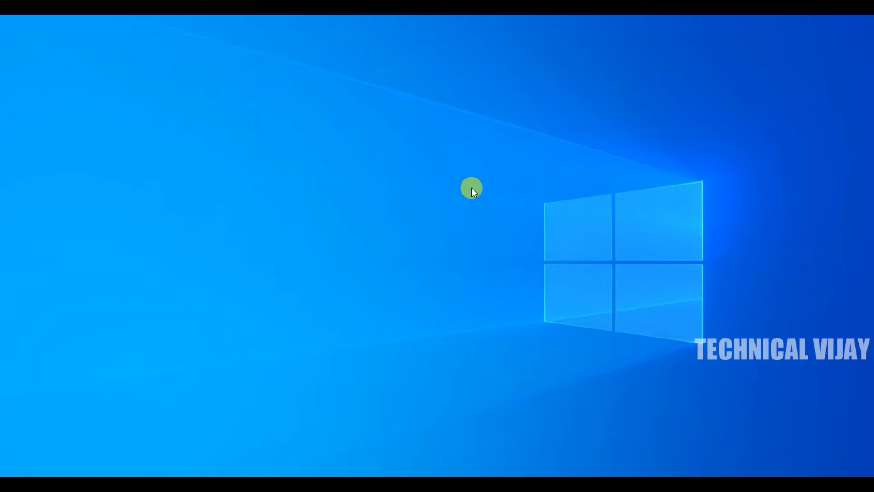
Step: Create a new Microsoft Word document on the desktop and name it WaterMark
{"action": "right_click", "coordinate": [225, 98]}
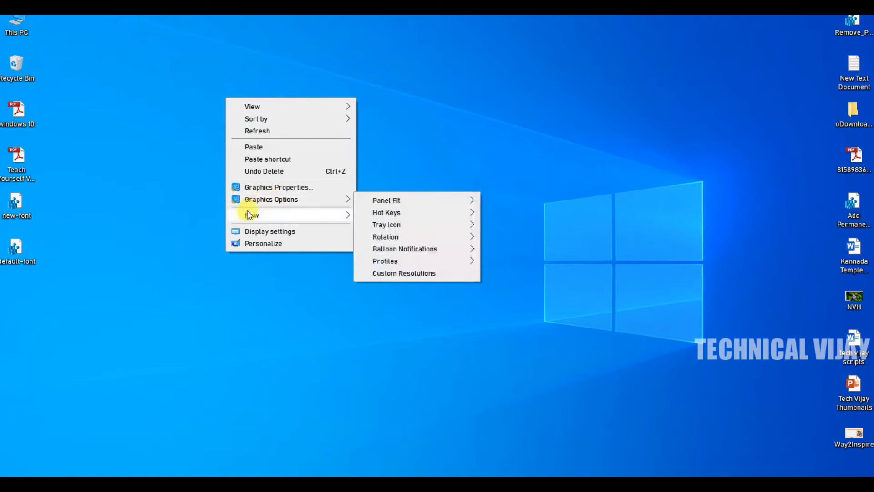
{"action": "mouse_move", "coordinate": [250, 215]}
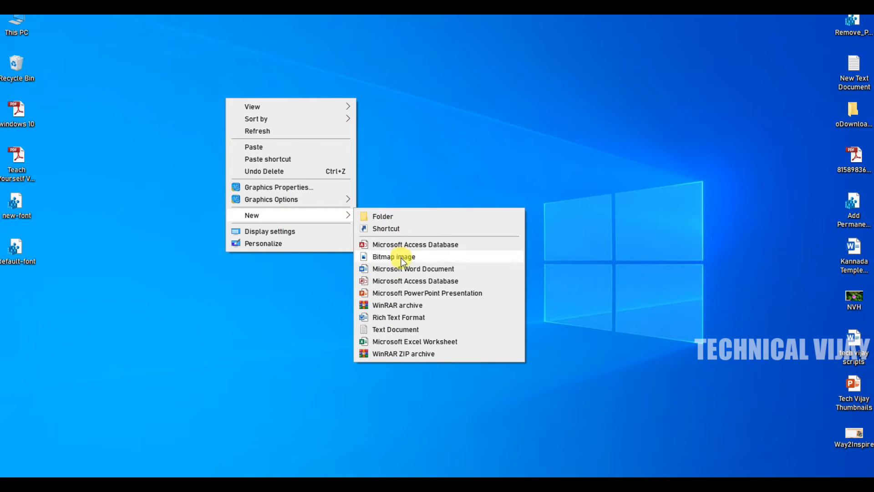
{"action": "left_click", "coordinate": [400, 268]}
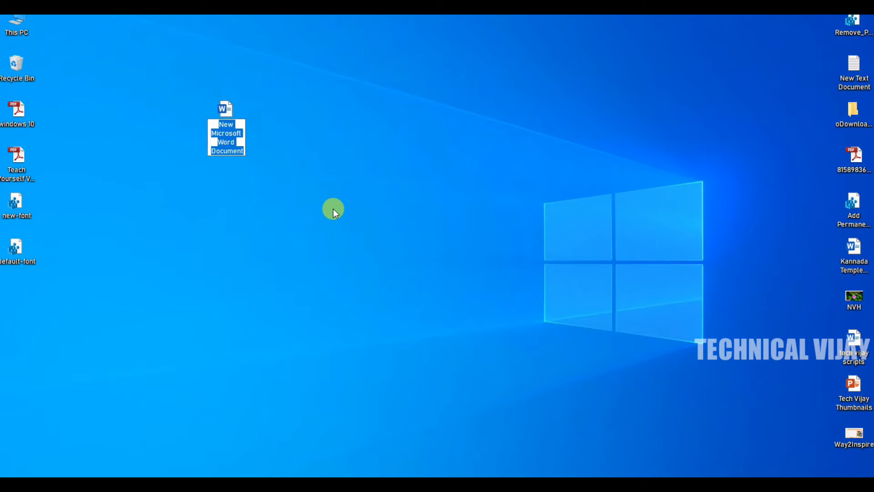
{"action": "type", "text": "Wa"}
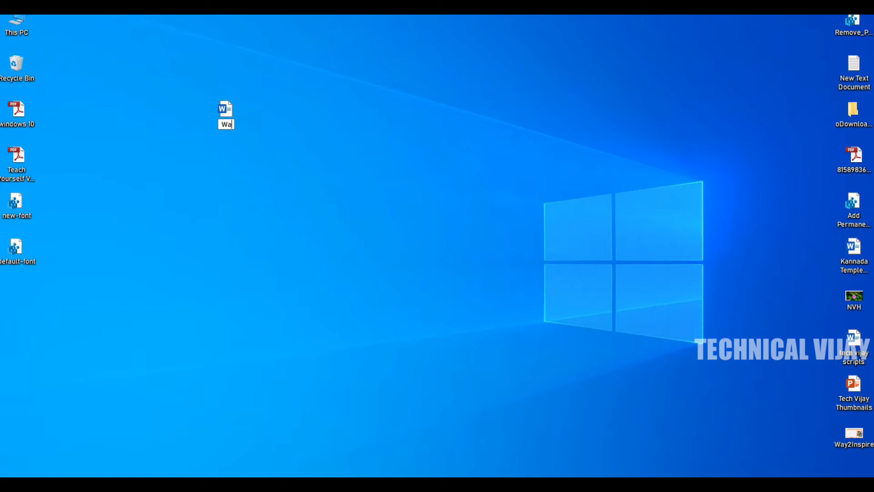
{"action": "type", "text": "terMark"}
{"action": "key", "text": "Return"}
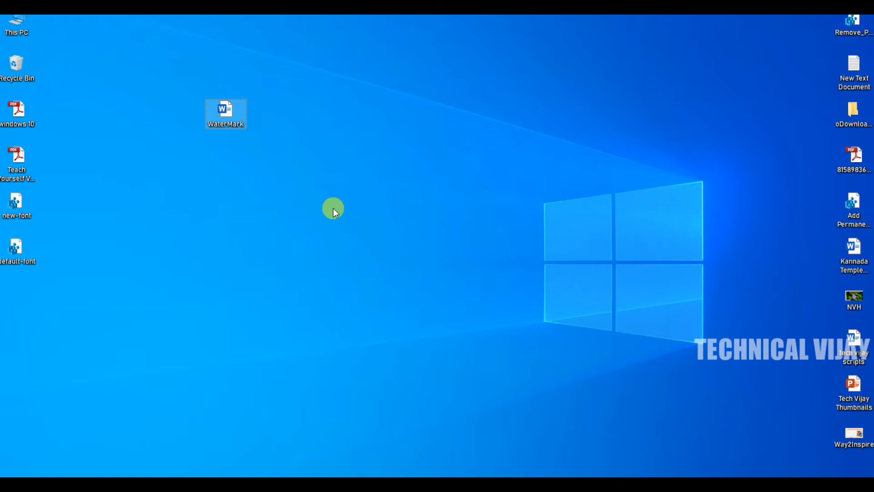
Step: Open the WaterMark document in Word in a maximized window and set the page margins to Narrow
{"action": "double_click", "coordinate": [230, 116]}
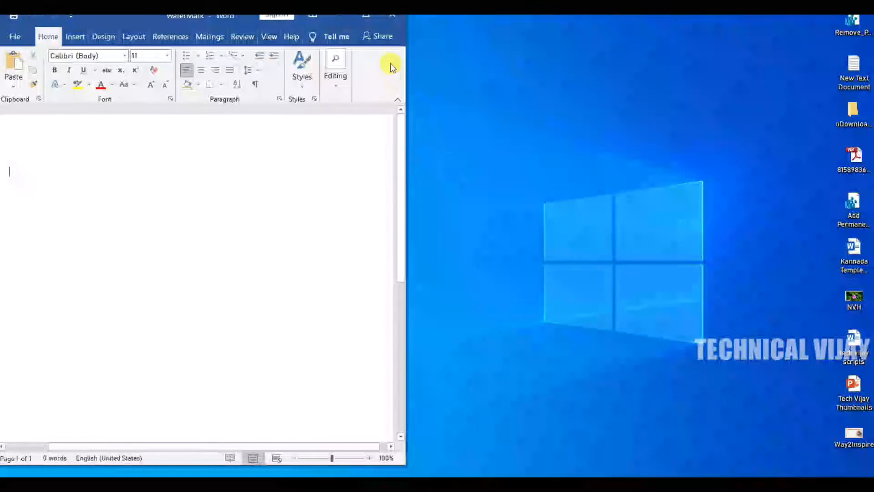
{"action": "left_click", "coordinate": [367, 16]}
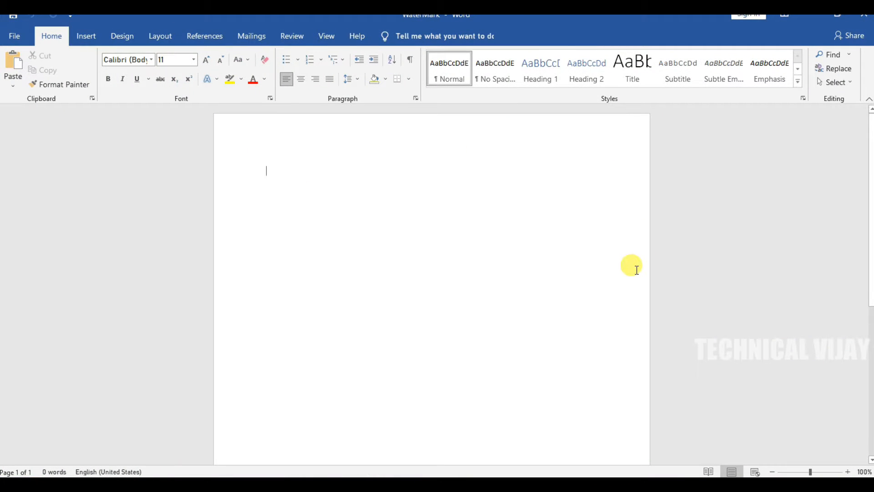
{"action": "left_click", "coordinate": [161, 36]}
{"action": "left_click", "coordinate": [85, 68]}
{"action": "left_click", "coordinate": [20, 84]}
{"action": "left_click", "coordinate": [20, 84]}
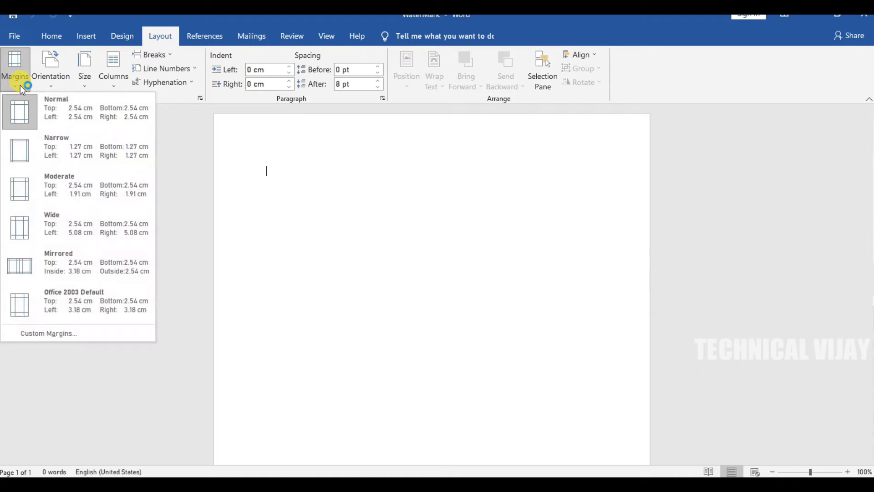
{"action": "left_click", "coordinate": [47, 153]}
{"action": "scroll", "coordinate": [416, 206], "scroll_direction": "down", "scroll_amount": 2}
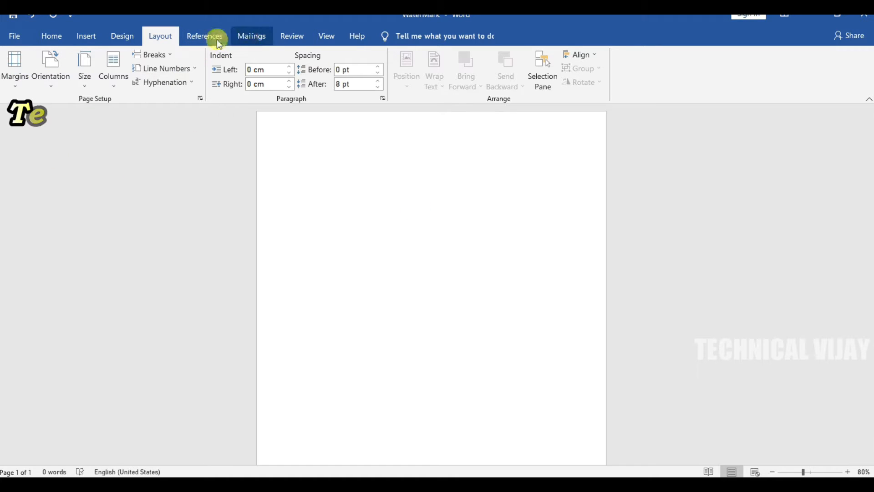
Step: Apply the built-in CONFIDENTIAL 1 watermark to the page and view the whole page
{"action": "left_click", "coordinate": [122, 36]}
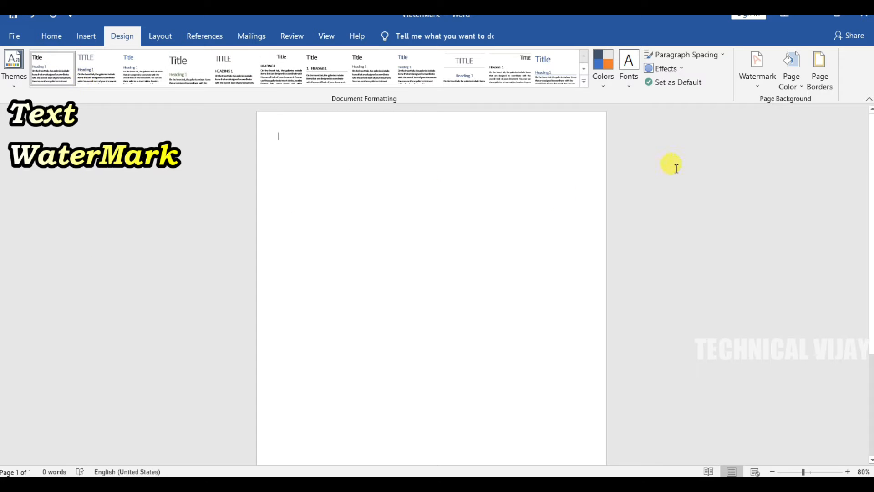
{"action": "left_click", "coordinate": [755, 87]}
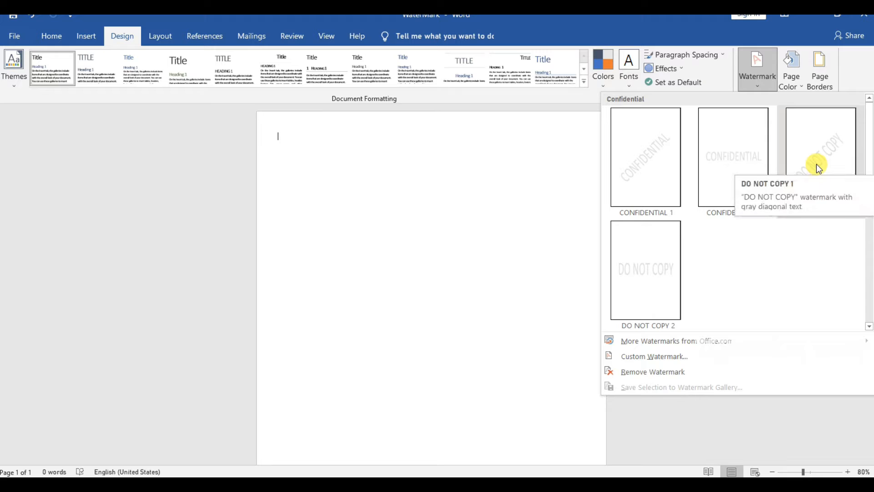
{"action": "left_click", "coordinate": [657, 180]}
{"action": "scroll", "coordinate": [478, 291], "scroll_direction": "down", "scroll_amount": 3}
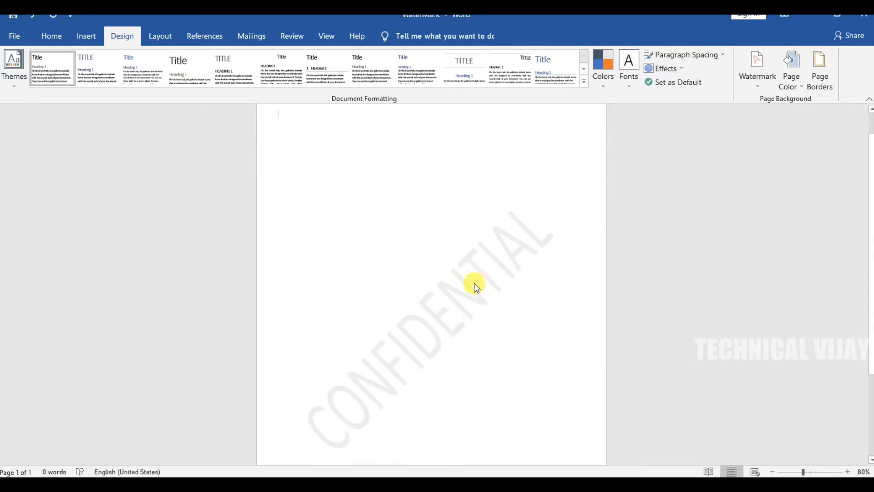
{"action": "scroll", "coordinate": [479, 292], "scroll_direction": "down", "scroll_amount": 4}
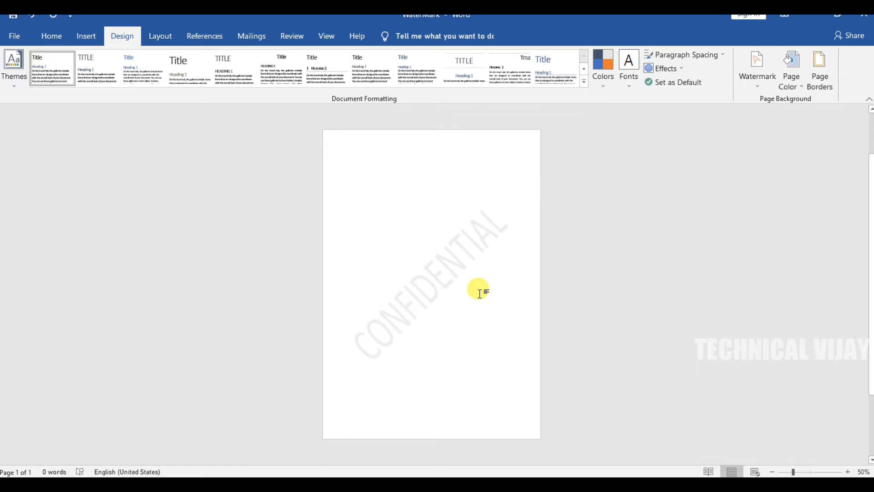
{"action": "scroll", "coordinate": [479, 292], "scroll_direction": "up", "scroll_amount": 2}
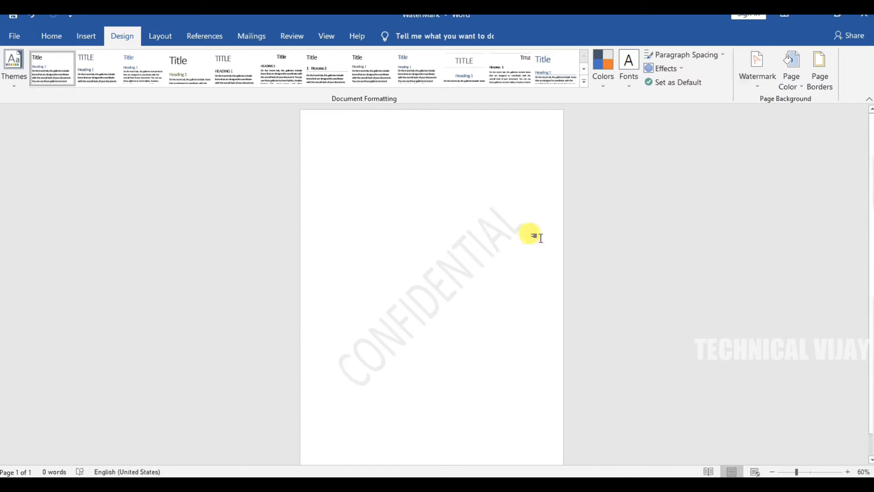
Step: Replace the watermark with the built-in DO NOT COPY 1 design, and replace that with DO NOT COPY 2
{"action": "left_click", "coordinate": [763, 89]}
{"action": "left_click", "coordinate": [815, 160]}
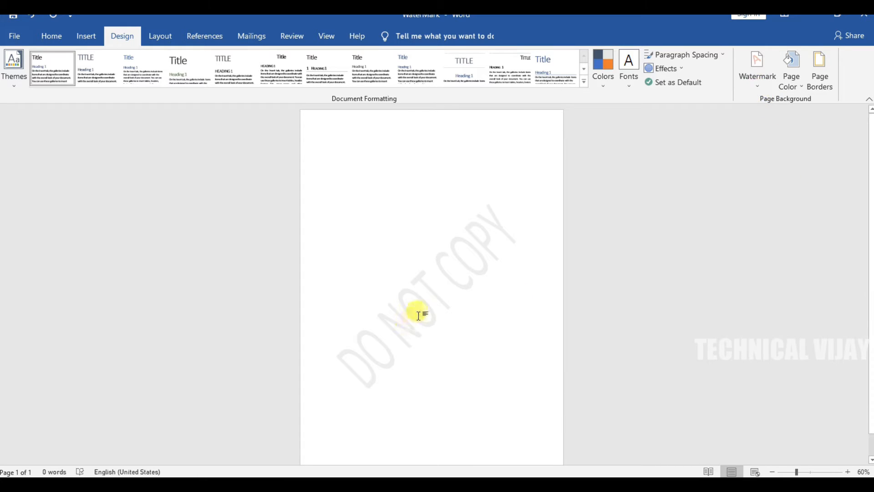
{"action": "left_click", "coordinate": [758, 87]}
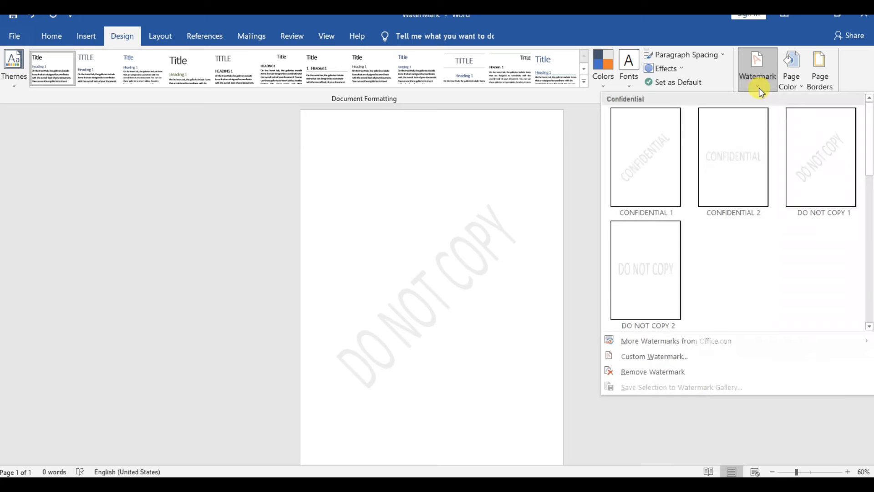
{"action": "left_click", "coordinate": [656, 276]}
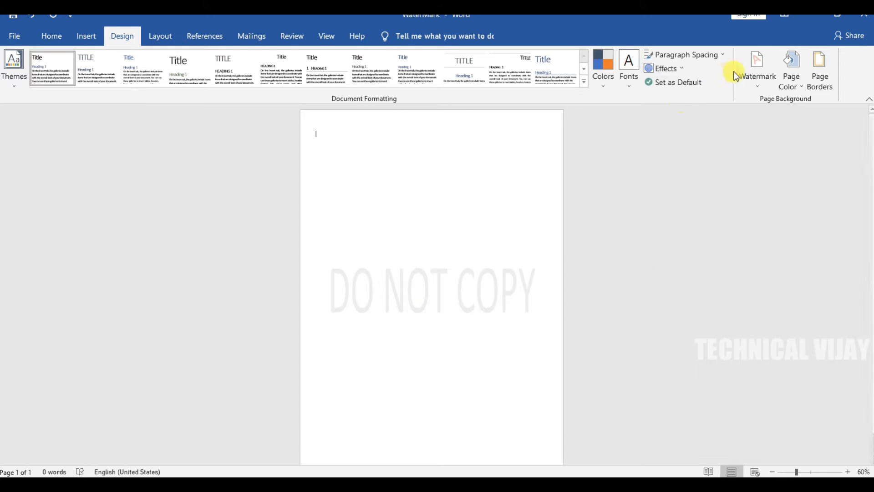
Step: Open the custom watermark settings and set the text watermark's wording to "Technical Vijay"
{"action": "left_click", "coordinate": [749, 88]}
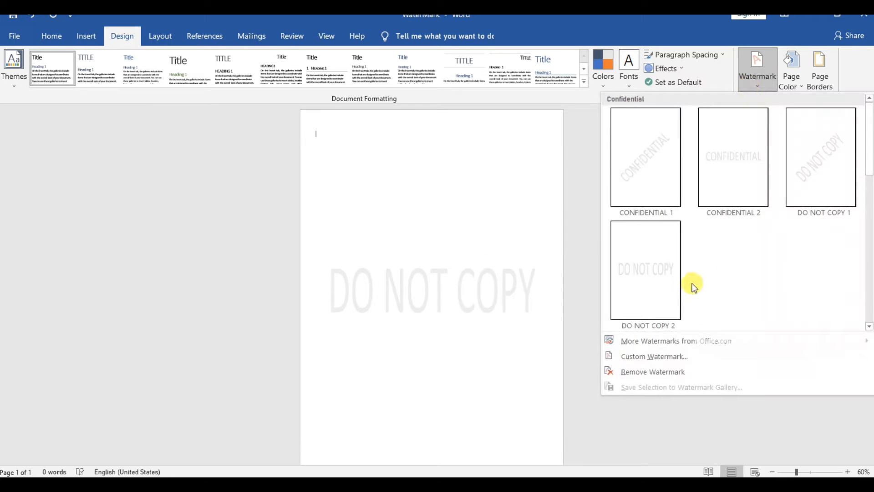
{"action": "left_click", "coordinate": [652, 358]}
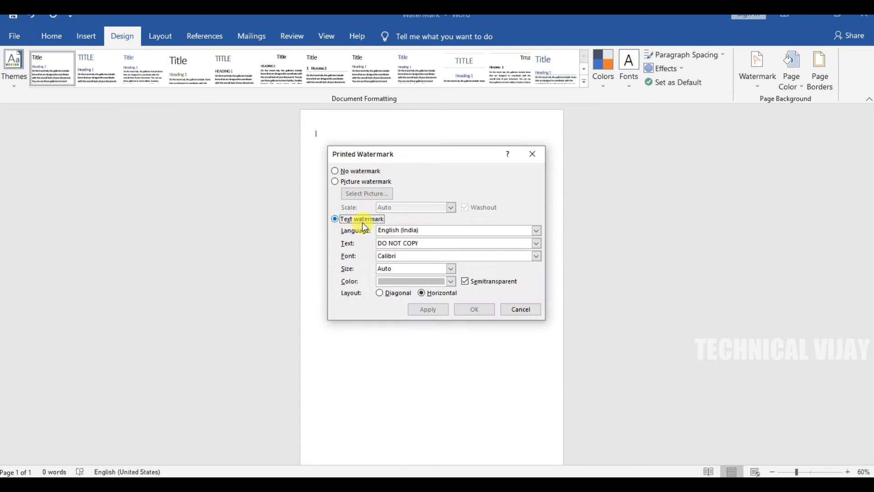
{"action": "left_click_drag", "start_coordinate": [428, 244], "coordinate": [369, 239]}
{"action": "type", "text": "Te"}
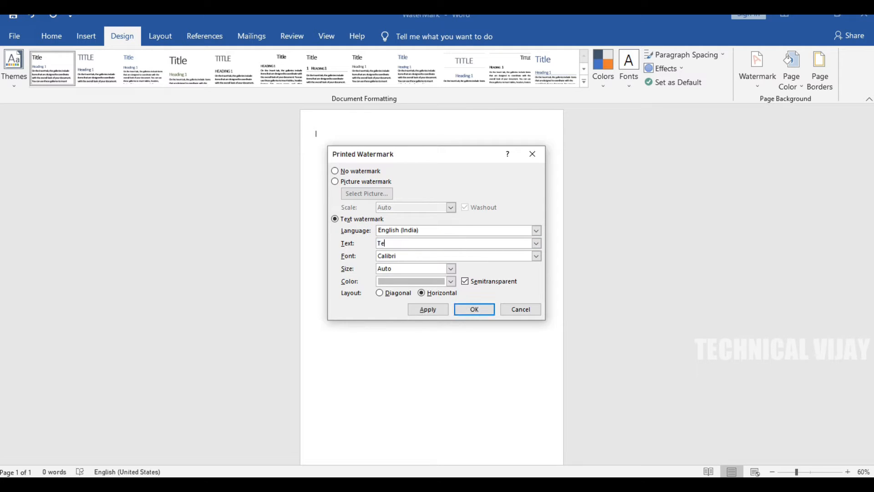
{"action": "type", "text": "chnical Vijay"}
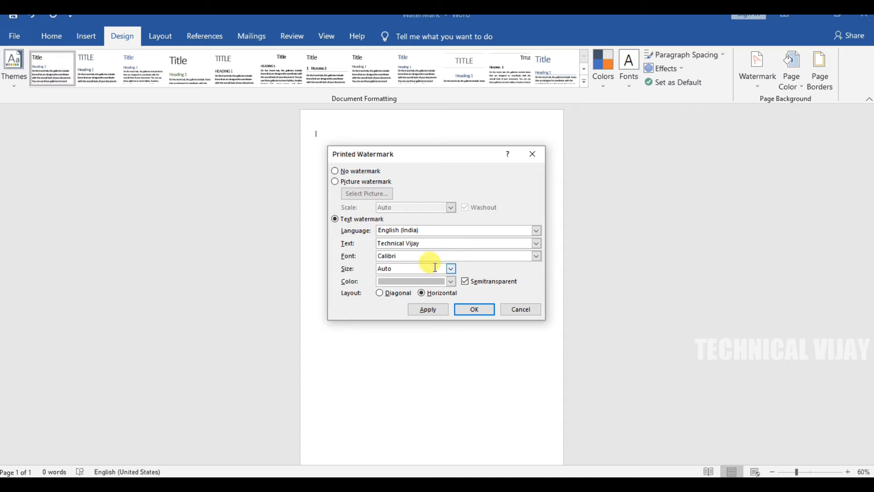
Step: Format the text watermark with the Impact font, size 40 and a Diagonal layout
{"action": "left_click", "coordinate": [537, 257]}
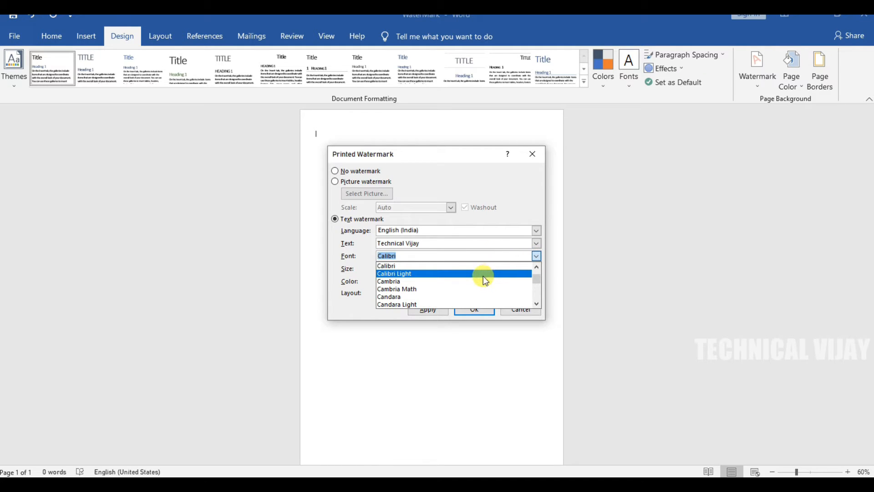
{"action": "type", "text": "i"}
{"action": "left_click", "coordinate": [430, 267]}
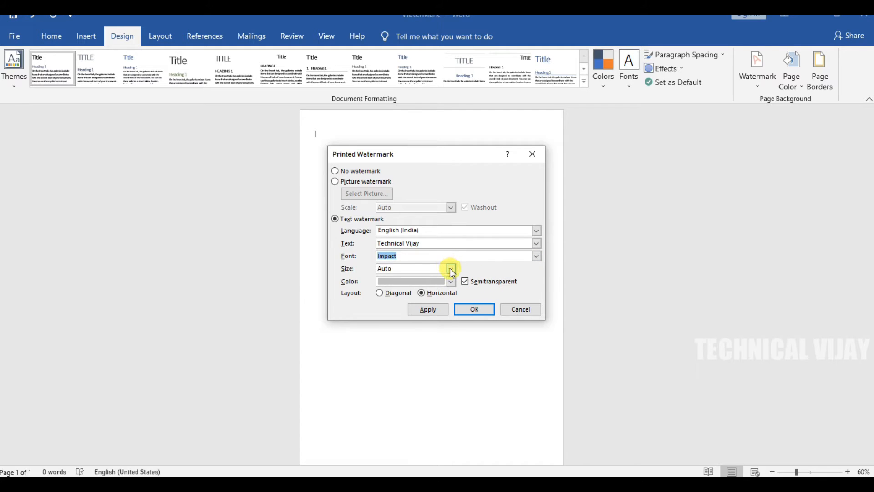
{"action": "left_click", "coordinate": [452, 270]}
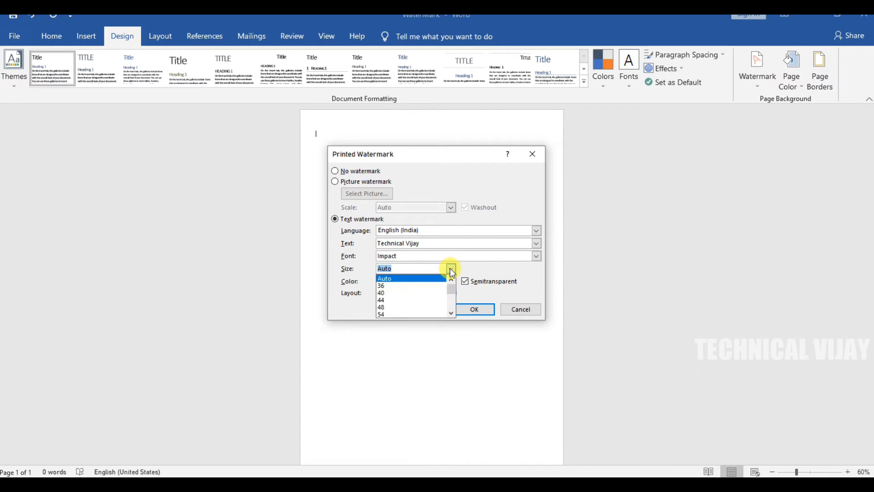
{"action": "left_click", "coordinate": [430, 293]}
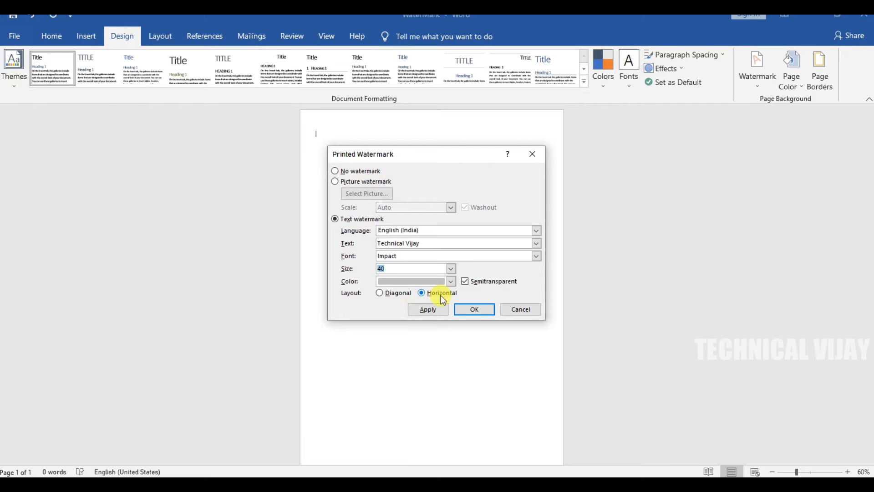
{"action": "left_click", "coordinate": [381, 294]}
Step: Try yellow as the watermark text colour and change it to light gray
{"action": "left_click", "coordinate": [451, 282]}
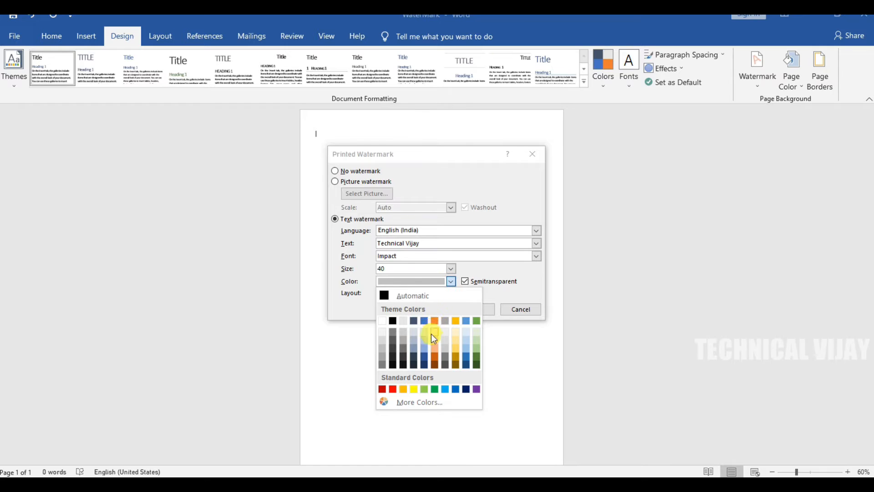
{"action": "left_click", "coordinate": [414, 388]}
{"action": "left_click", "coordinate": [452, 281]}
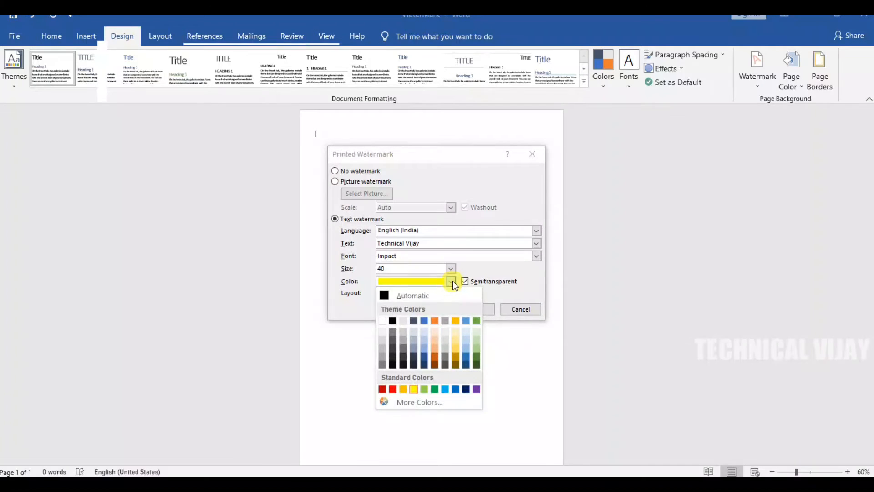
{"action": "left_click", "coordinate": [403, 321]}
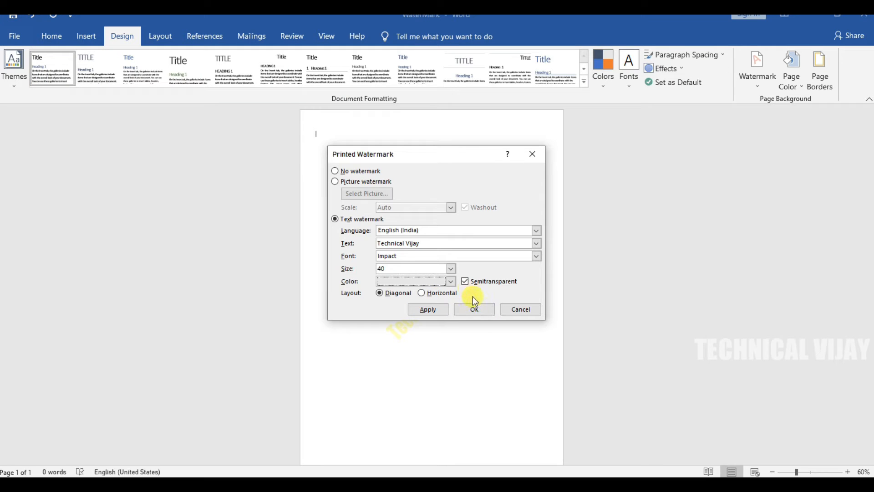
Step: Set the watermark text size to 48 and confirm the custom watermark
{"action": "left_click", "coordinate": [451, 269]}
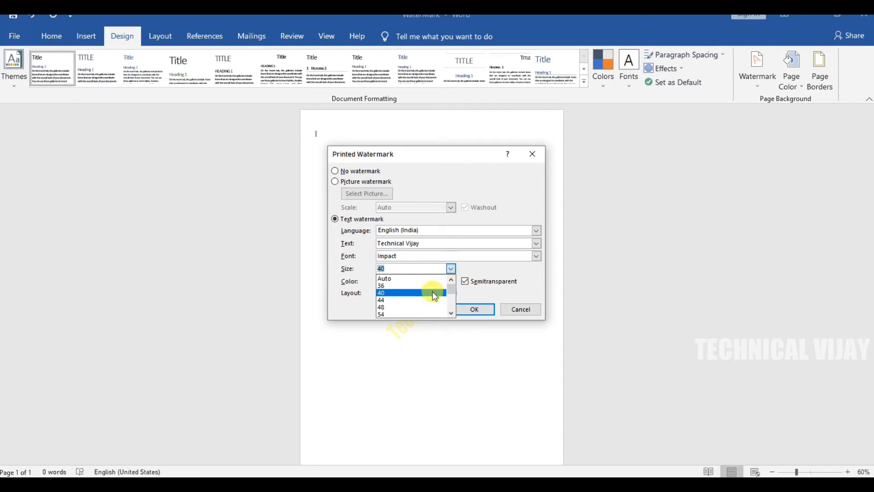
{"action": "left_click", "coordinate": [428, 305]}
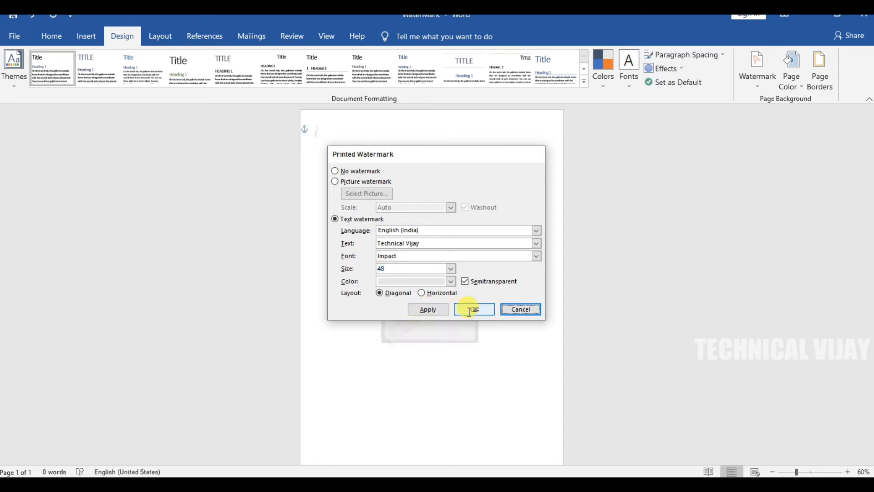
{"action": "left_click", "coordinate": [471, 309]}
{"action": "scroll", "coordinate": [540, 336], "scroll_direction": "down", "scroll_amount": 1}
Step: Reopen the custom watermark settings and set the text size to 105
{"action": "left_click", "coordinate": [756, 86]}
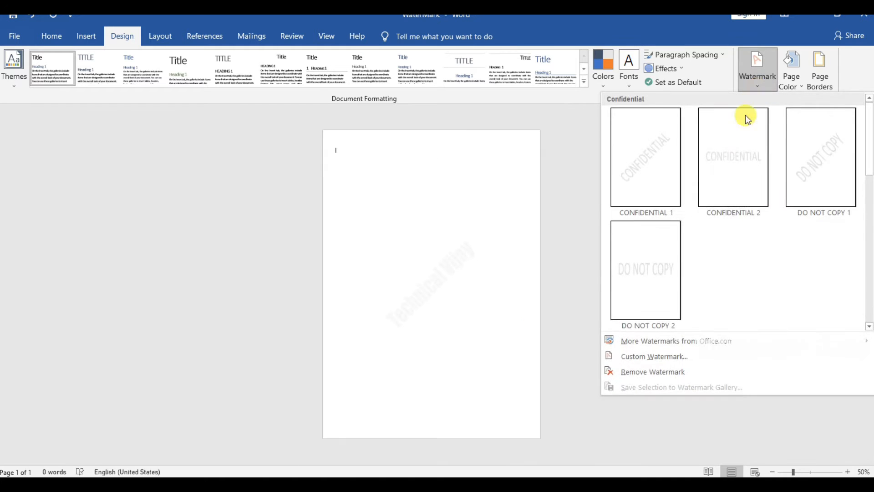
{"action": "left_click", "coordinate": [654, 354]}
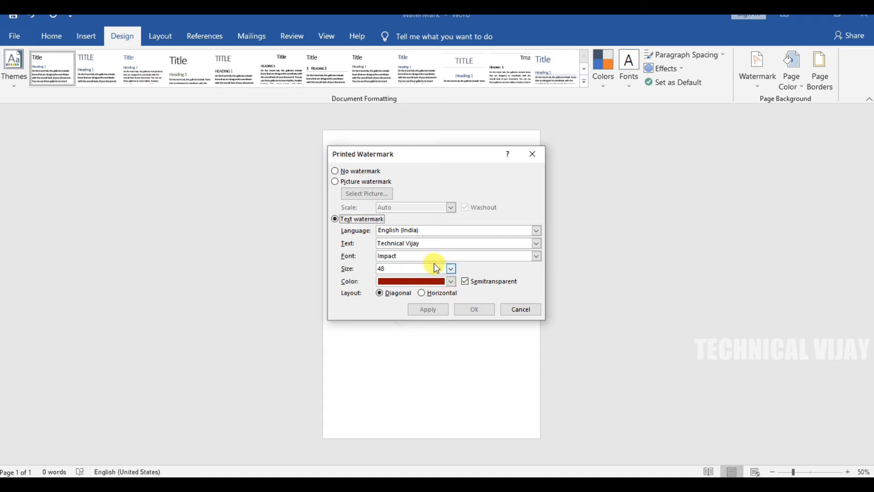
{"action": "left_click", "coordinate": [453, 268]}
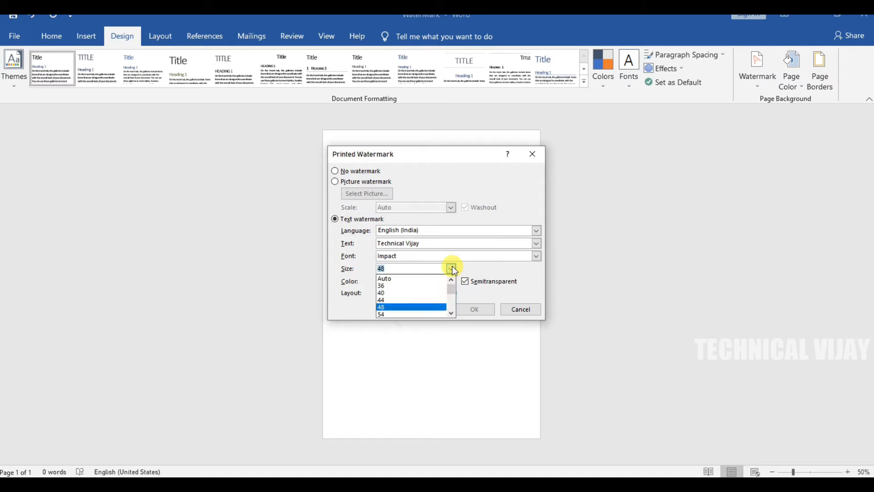
{"action": "scroll", "coordinate": [420, 307], "scroll_direction": "down", "scroll_amount": 3}
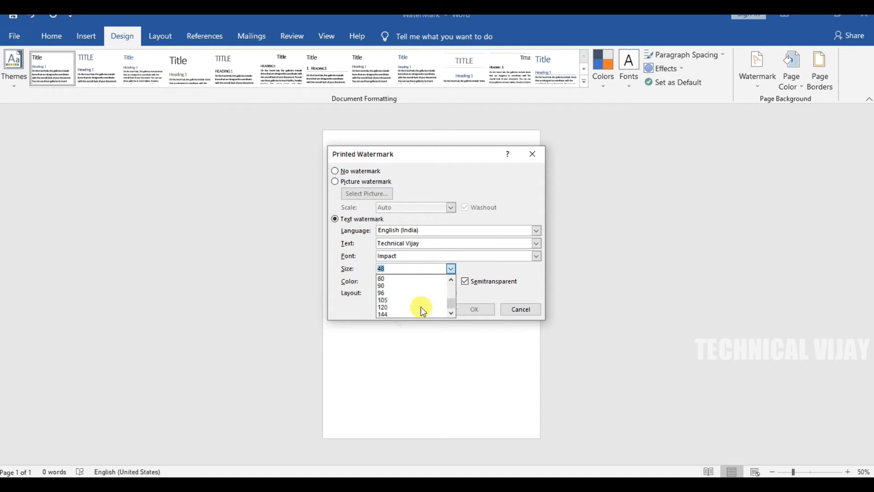
{"action": "left_click", "coordinate": [414, 300]}
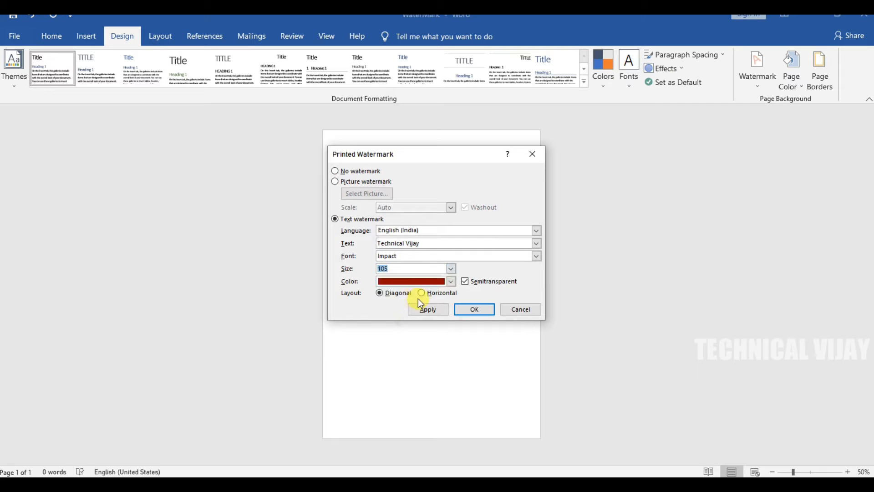
Step: Set the text watermark colour to the theme green and confirm the custom watermark
{"action": "left_click", "coordinate": [452, 282]}
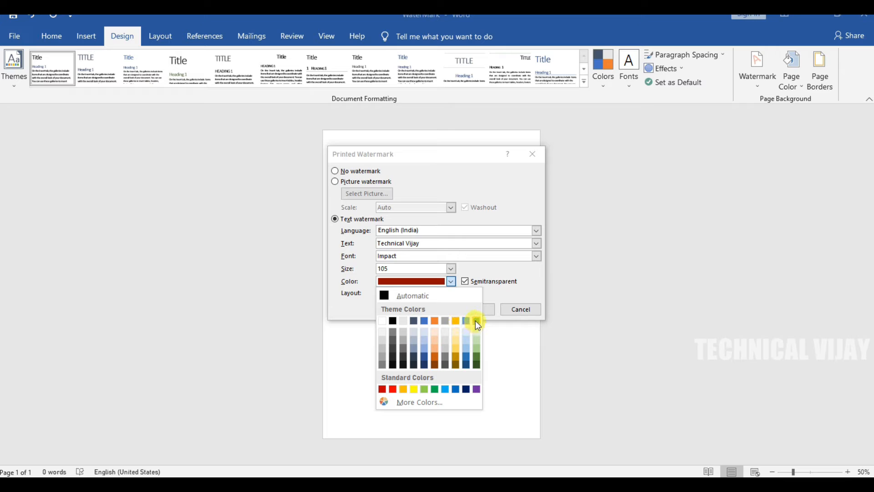
{"action": "left_click", "coordinate": [475, 320]}
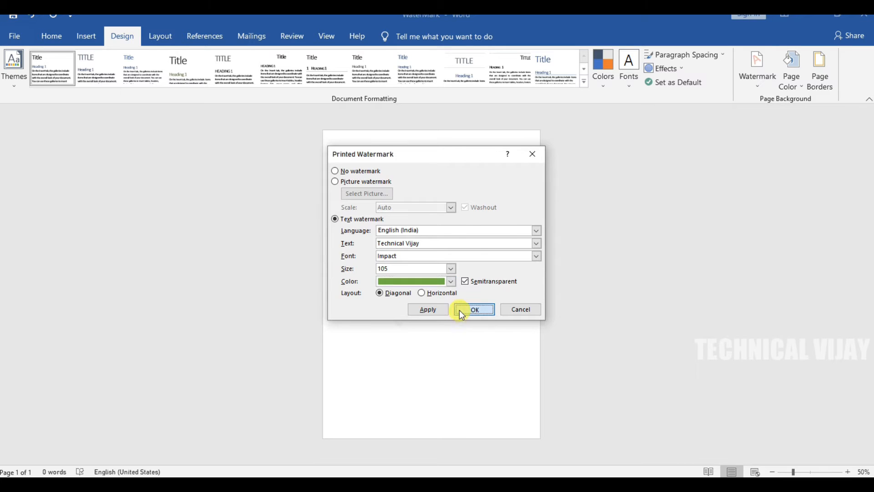
{"action": "left_click", "coordinate": [462, 313]}
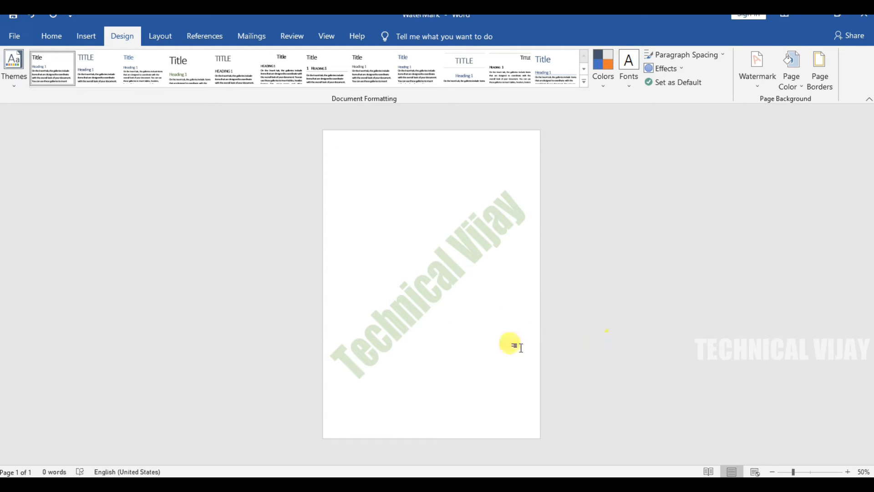
{"action": "scroll", "coordinate": [419, 322], "scroll_direction": "down", "scroll_amount": 4, "text": "ctrl"}
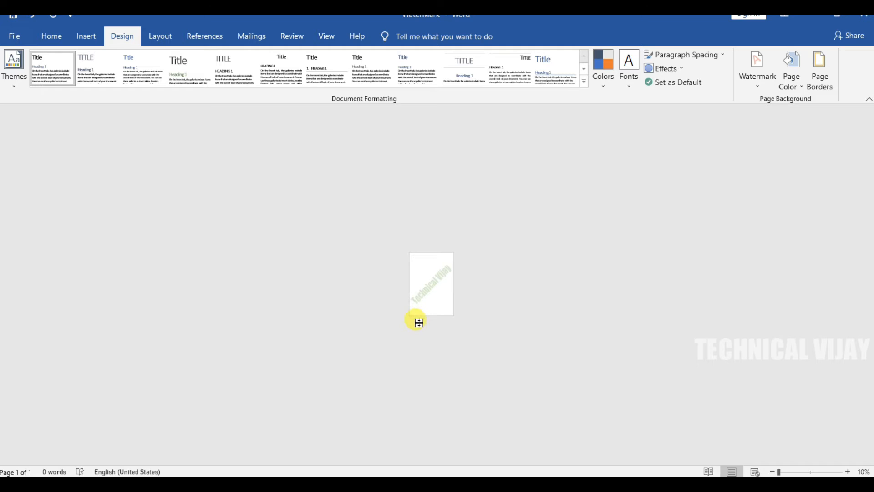
{"action": "scroll", "coordinate": [419, 322], "scroll_direction": "up", "scroll_amount": 7, "text": "ctrl"}
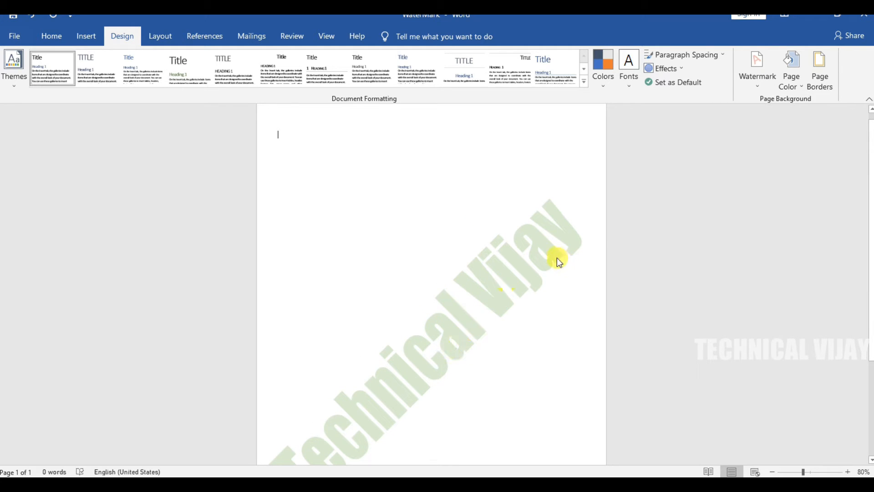
Step: Turn off the Semitransparent option in the custom watermark settings and apply the change
{"action": "left_click", "coordinate": [753, 87]}
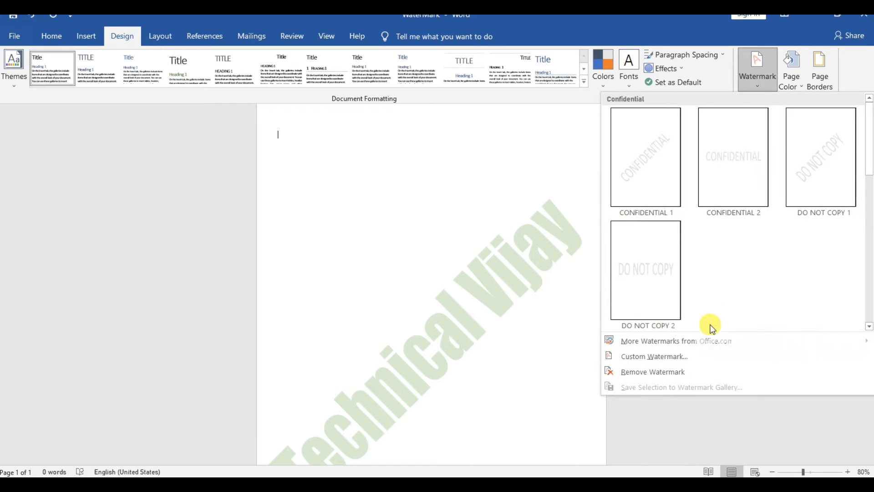
{"action": "left_click", "coordinate": [675, 356]}
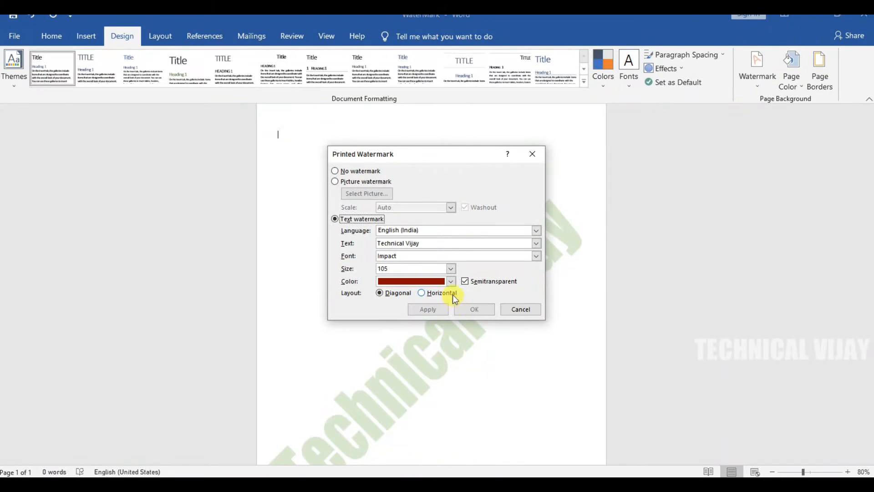
{"action": "left_click", "coordinate": [465, 281]}
{"action": "left_click", "coordinate": [521, 309]}
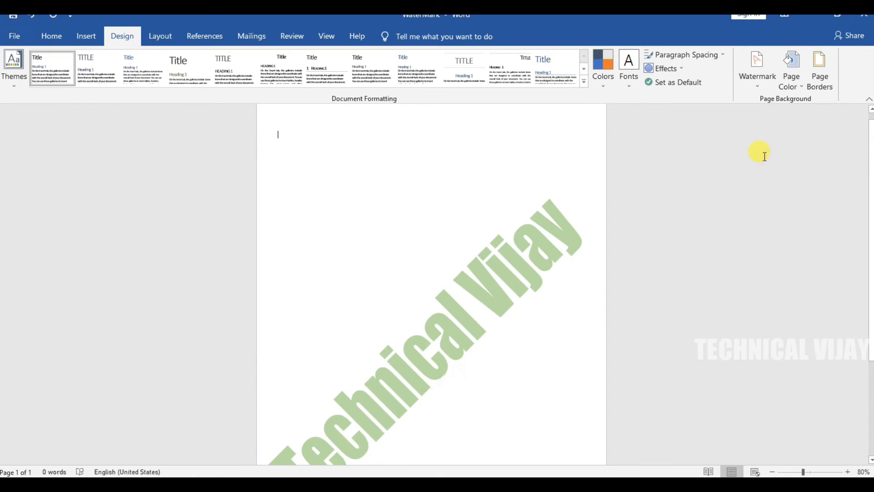
Step: Turn Semitransparent back on, set the text watermark colour to the standard green and confirm the custom watermark
{"action": "left_click", "coordinate": [761, 87]}
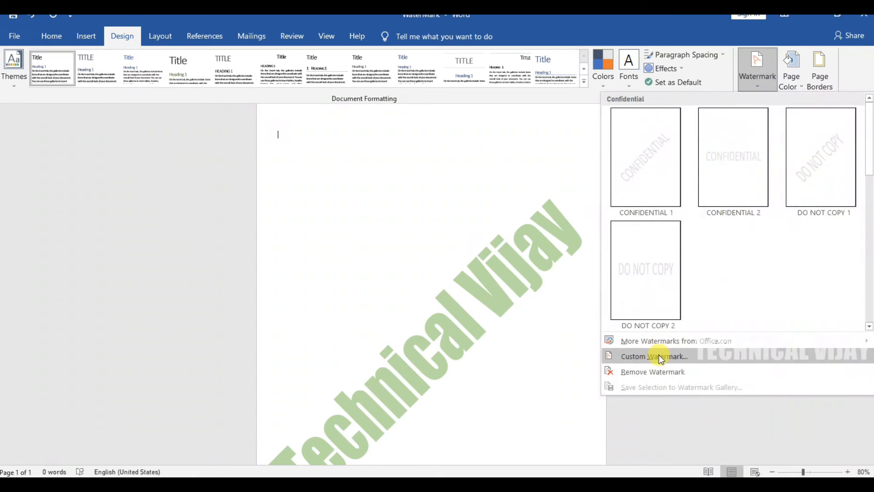
{"action": "left_click", "coordinate": [660, 356]}
{"action": "left_click", "coordinate": [473, 282]}
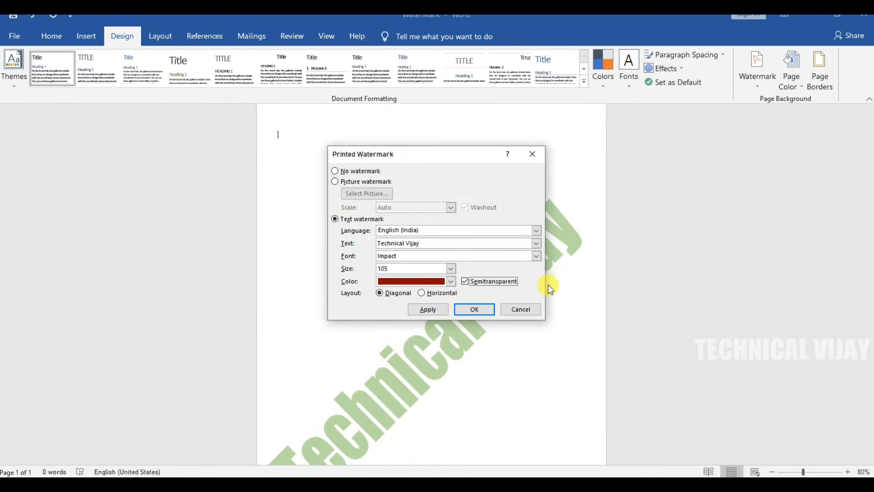
{"action": "left_click", "coordinate": [450, 281]}
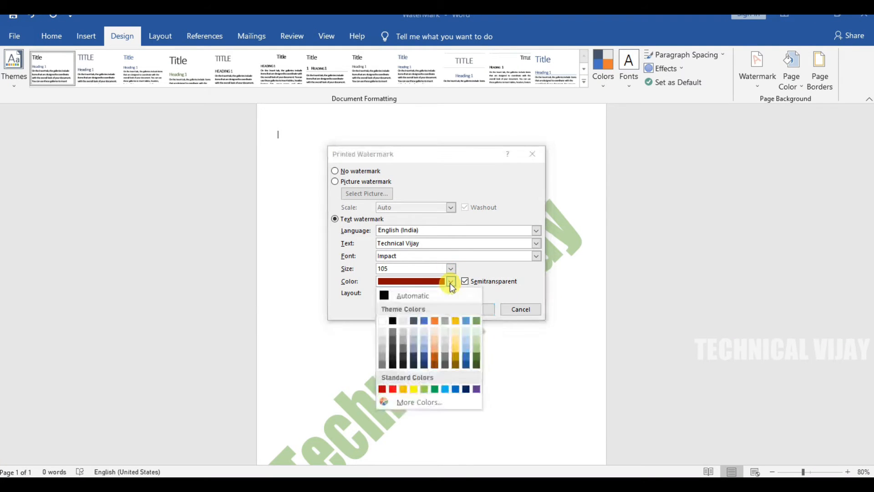
{"action": "left_click", "coordinate": [435, 390]}
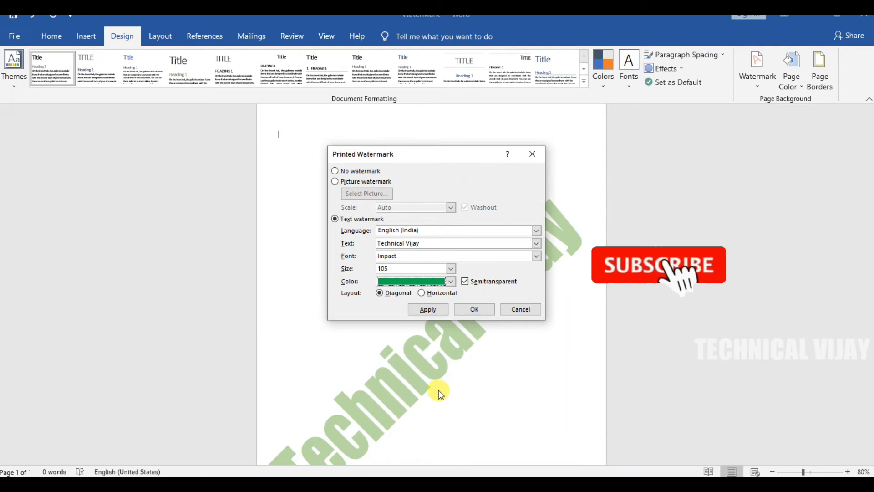
{"action": "left_click", "coordinate": [472, 308]}
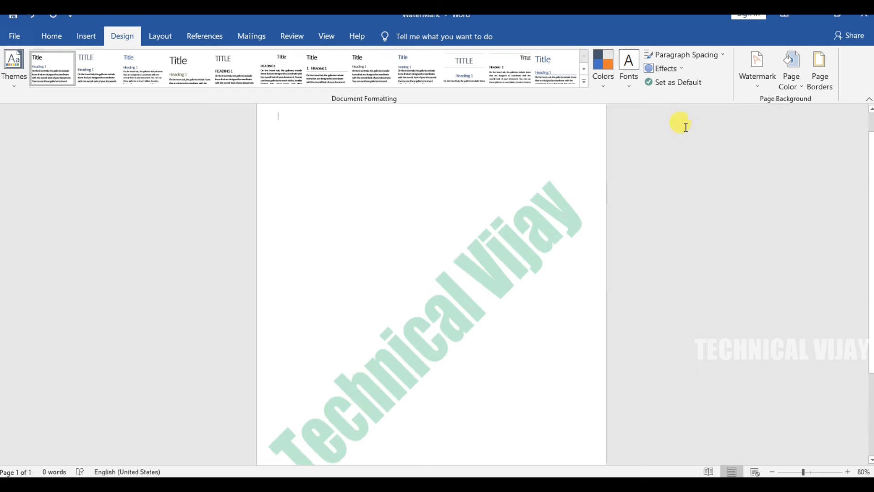
Step: Remove the text watermark from the document
{"action": "left_click", "coordinate": [755, 88]}
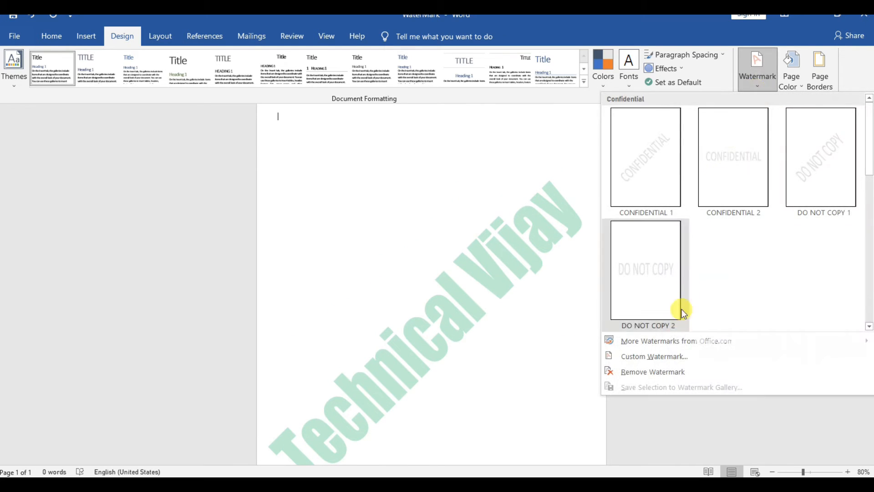
{"action": "left_click", "coordinate": [658, 372]}
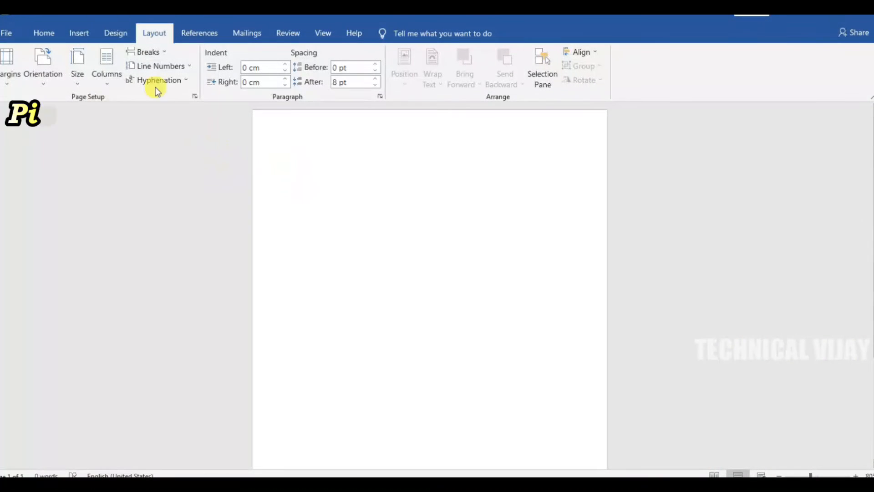
Step: Start a custom picture watermark and choose to insert its picture from a file
{"action": "left_click", "coordinate": [112, 29]}
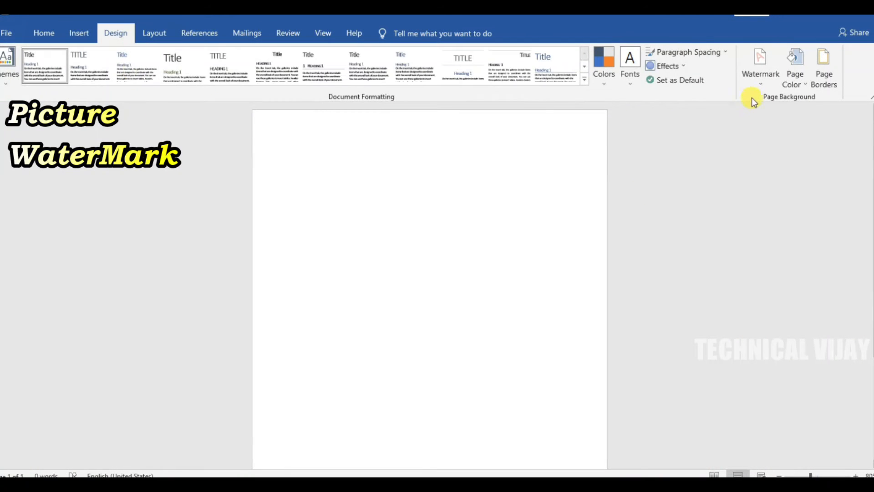
{"action": "left_click", "coordinate": [761, 85]}
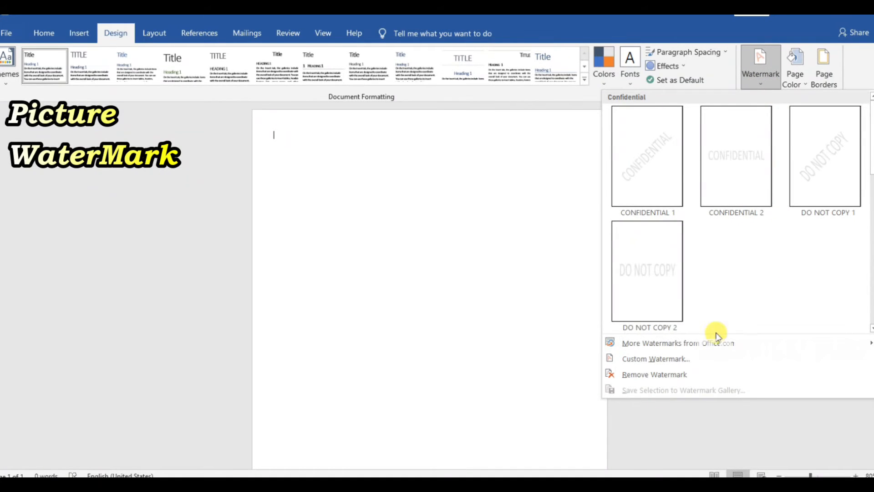
{"action": "left_click", "coordinate": [667, 362]}
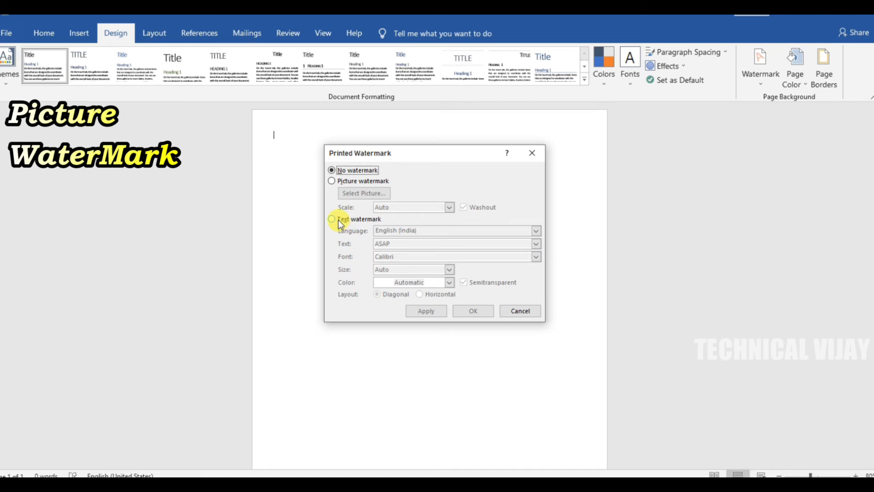
{"action": "left_click", "coordinate": [337, 220]}
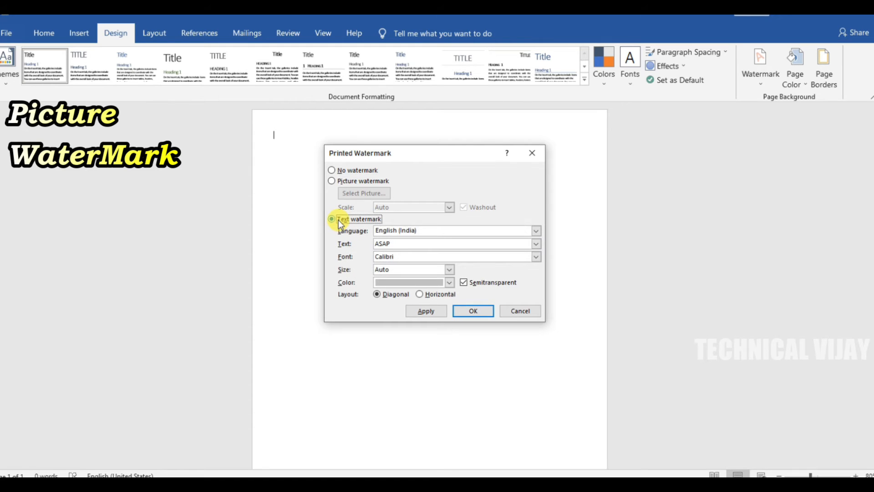
{"action": "left_click", "coordinate": [342, 182]}
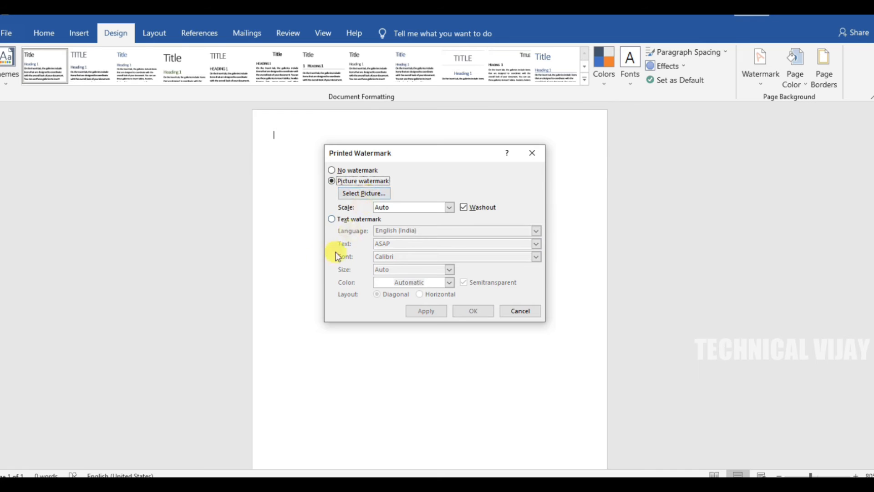
{"action": "left_click", "coordinate": [367, 193]}
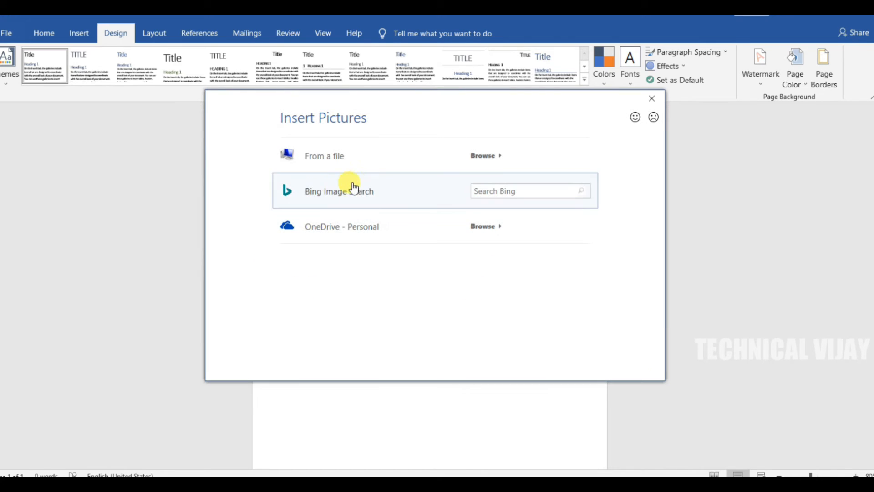
{"action": "left_click", "coordinate": [311, 156]}
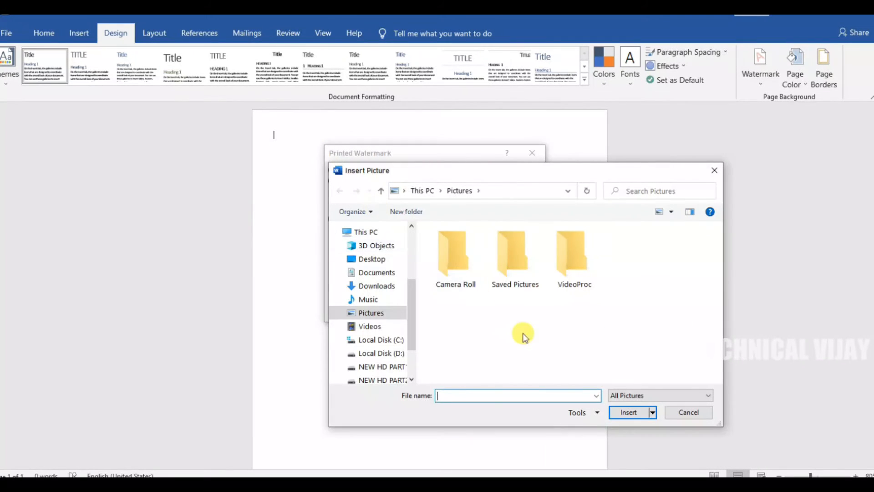
Step: Insert picture 6 from E:\Desktop Files\INSPIRE_VBH\Budda Photos as the watermark, with Auto scale and Washout, and check it on the page
{"action": "left_click_drag", "start_coordinate": [412, 303], "coordinate": [413, 327]}
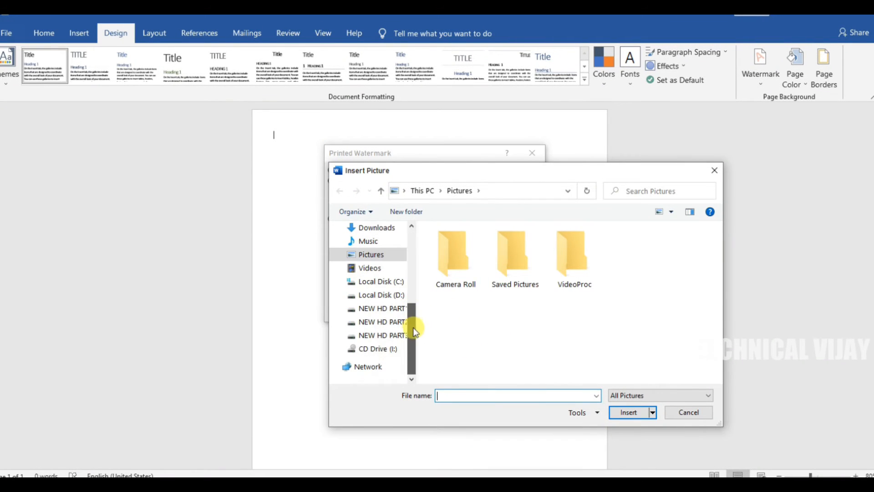
{"action": "left_click", "coordinate": [387, 309]}
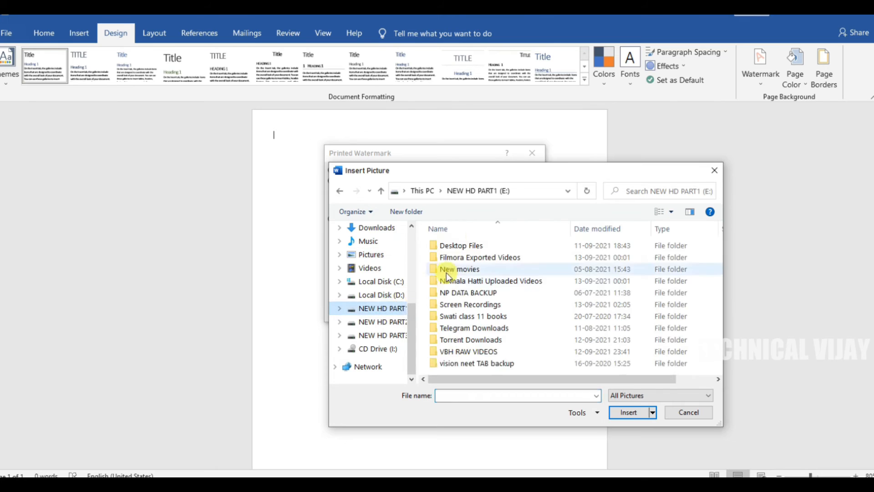
{"action": "double_click", "coordinate": [461, 242]}
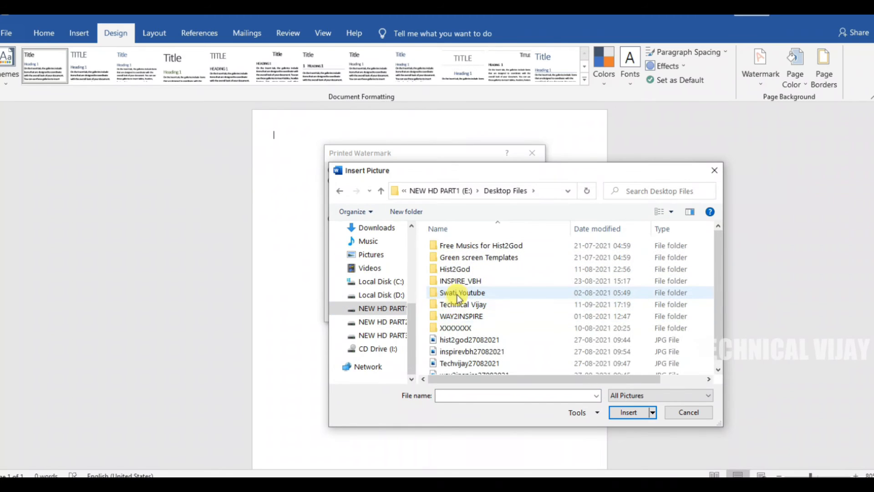
{"action": "double_click", "coordinate": [467, 281]}
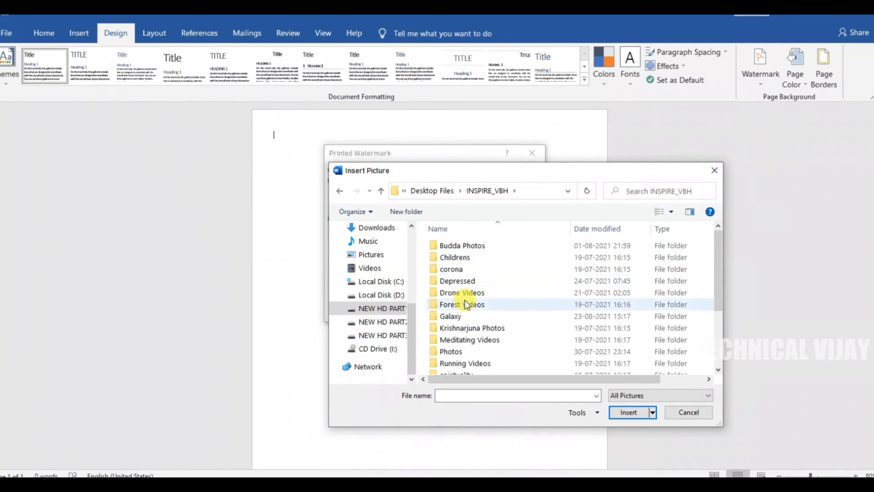
{"action": "double_click", "coordinate": [466, 246]}
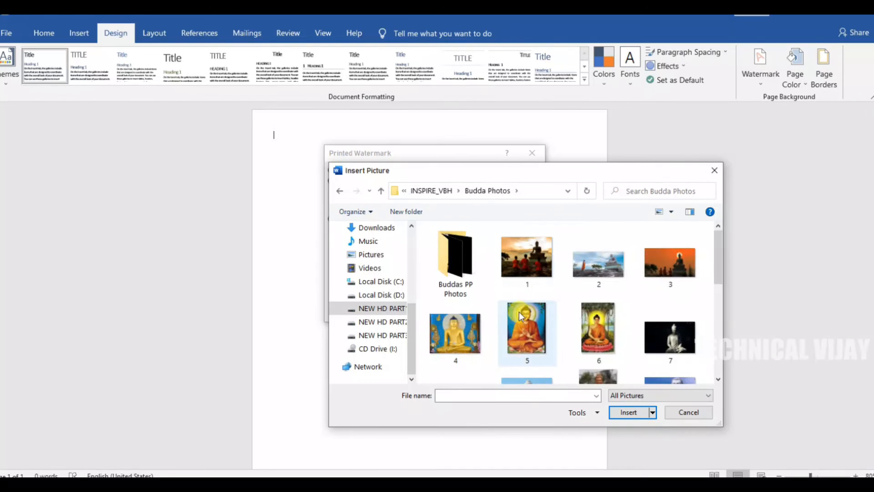
{"action": "left_click", "coordinate": [606, 332]}
{"action": "left_click", "coordinate": [627, 412]}
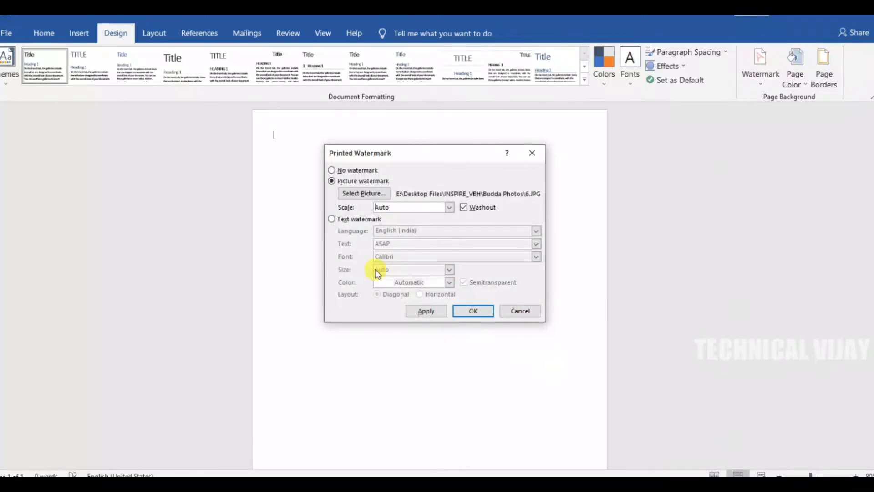
{"action": "left_click", "coordinate": [474, 311]}
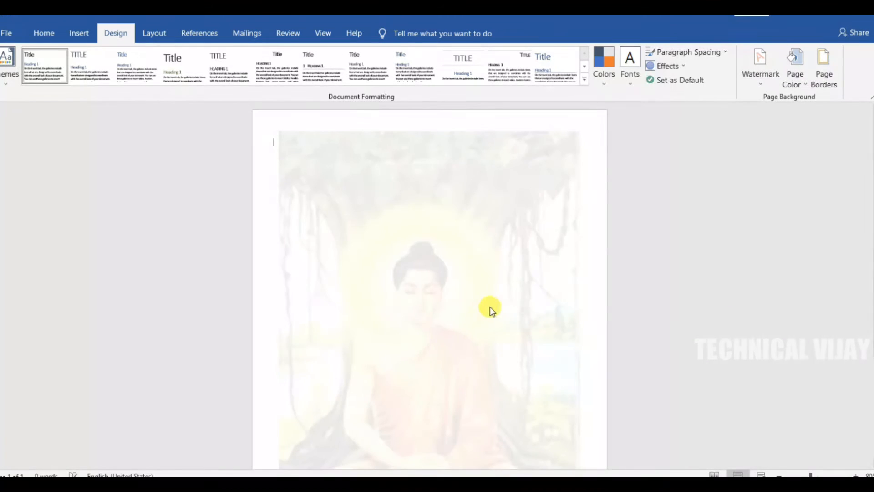
{"action": "scroll", "coordinate": [564, 310], "scroll_direction": "down", "scroll_amount": 3}
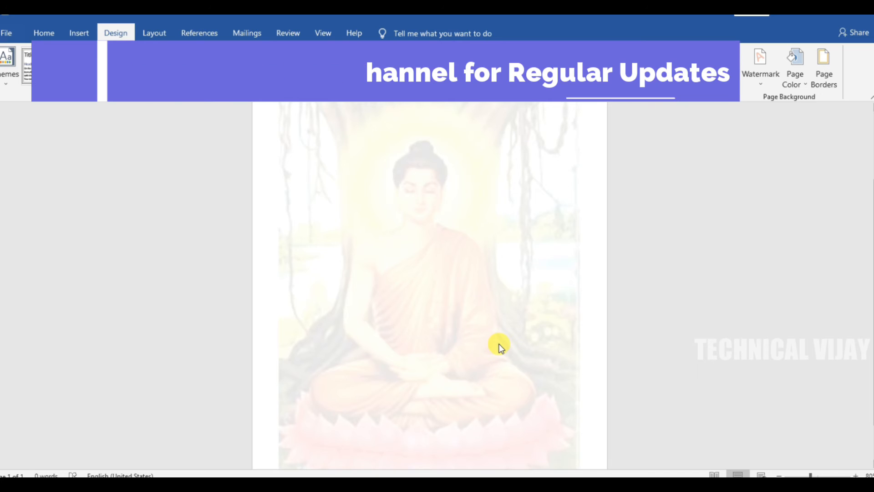
{"action": "scroll", "coordinate": [494, 350], "scroll_direction": "up", "scroll_amount": 3}
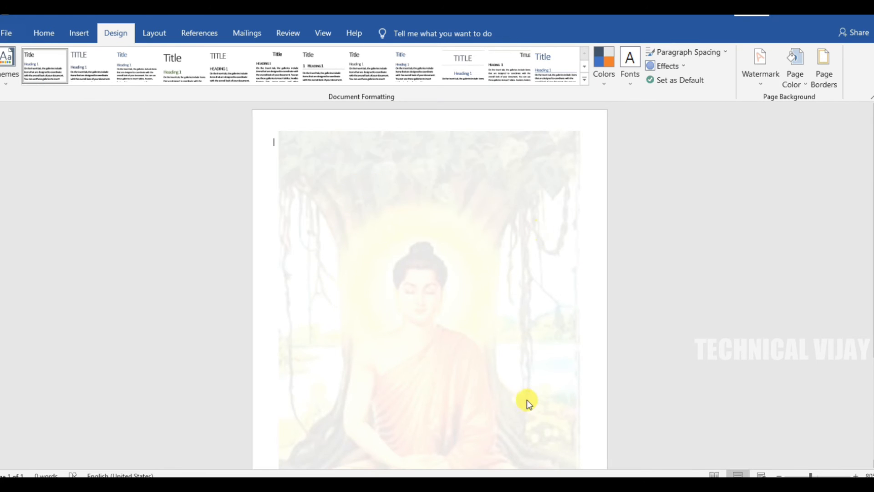
Step: Set the picture watermark's scale to 150% with Washout kept on and apply it to the page
{"action": "left_click", "coordinate": [761, 89]}
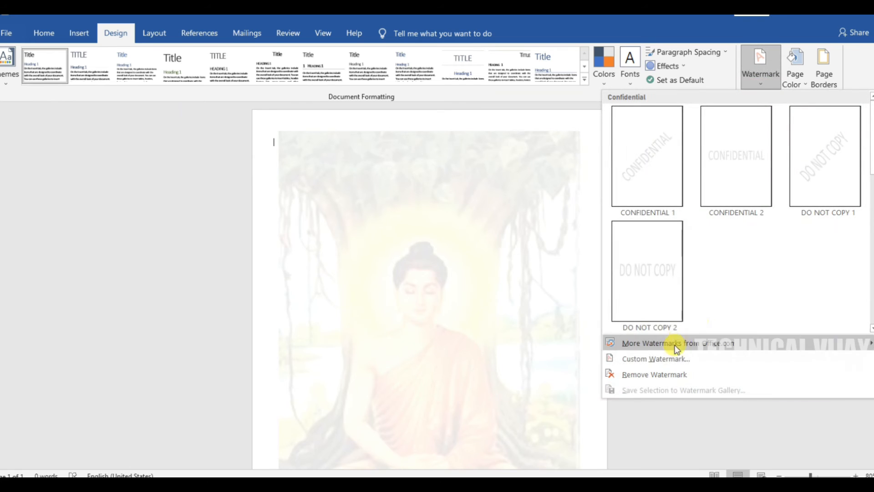
{"action": "left_click", "coordinate": [659, 359]}
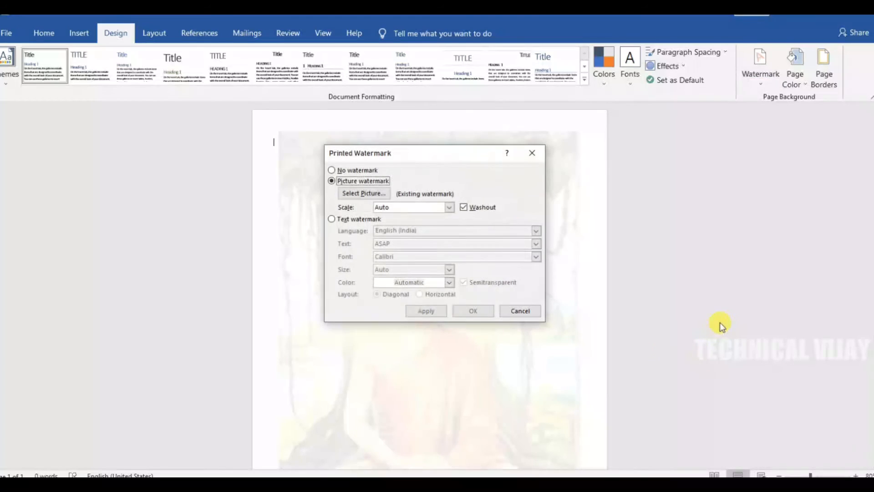
{"action": "left_click", "coordinate": [450, 209]}
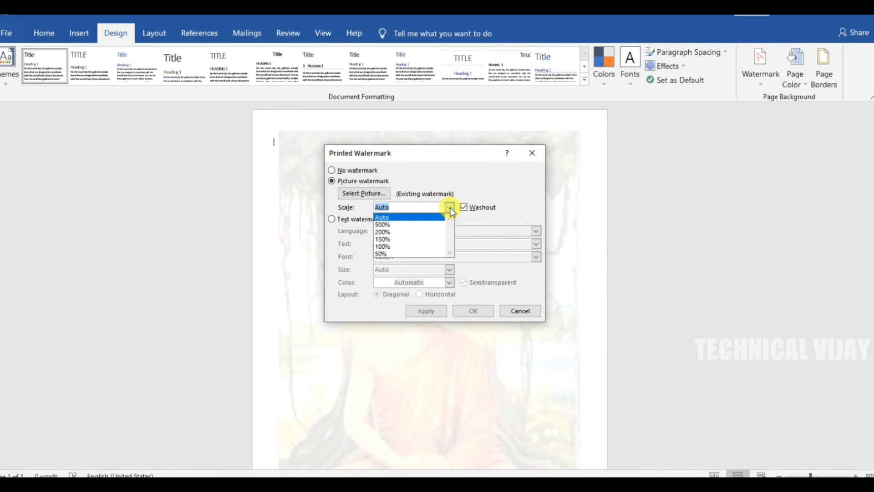
{"action": "left_click", "coordinate": [439, 238]}
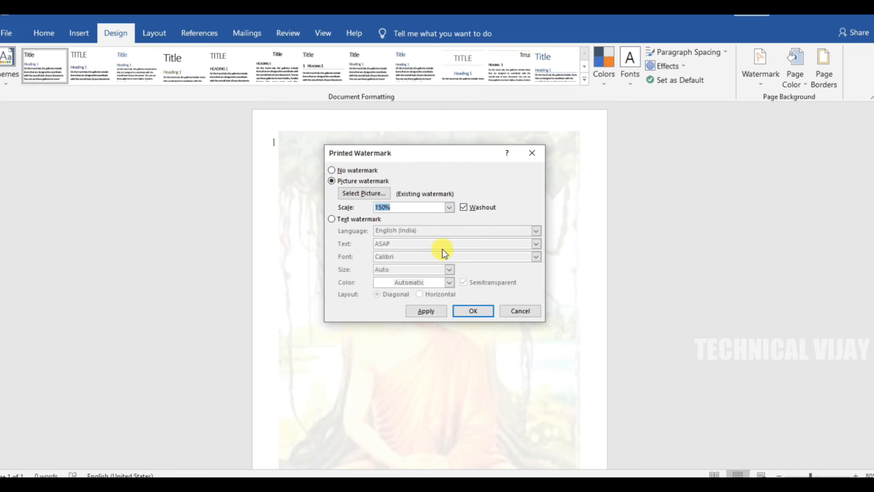
{"action": "left_click", "coordinate": [474, 310]}
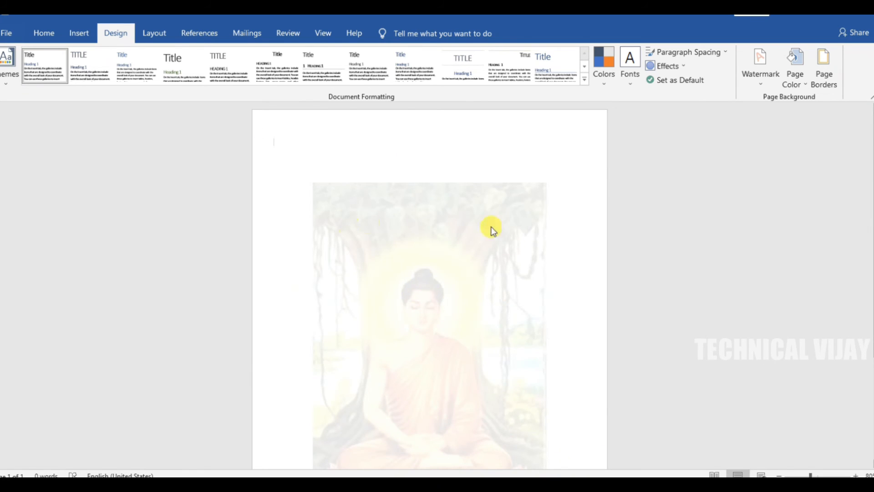
Step: Set the picture watermark's scale to 500%, confirm the custom watermark and inspect it over the page
{"action": "left_click", "coordinate": [761, 85]}
{"action": "left_click", "coordinate": [678, 358]}
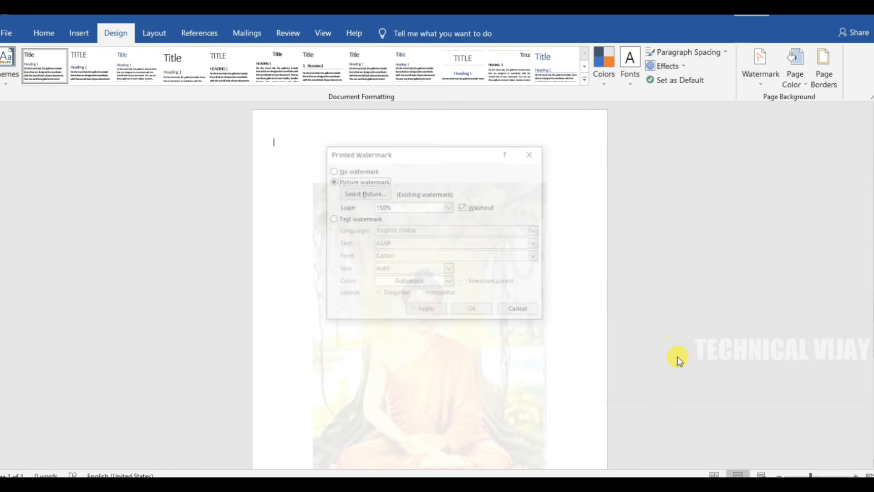
{"action": "left_click", "coordinate": [449, 207]}
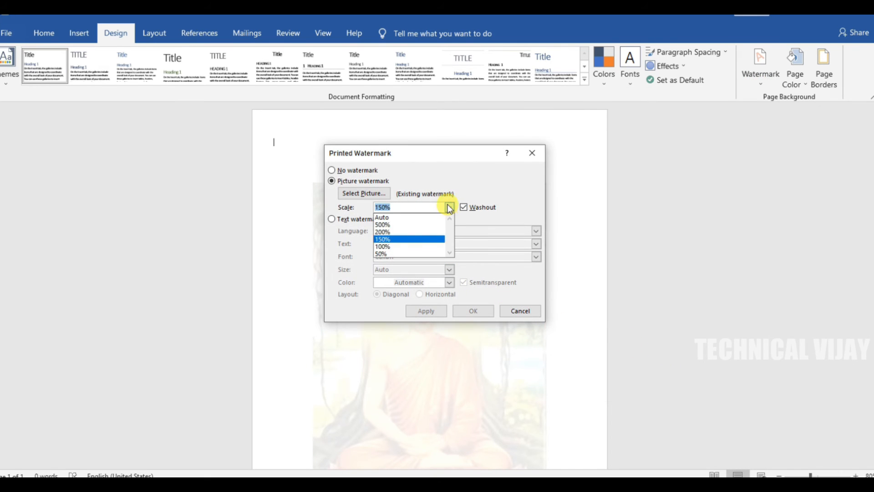
{"action": "left_click", "coordinate": [430, 225]}
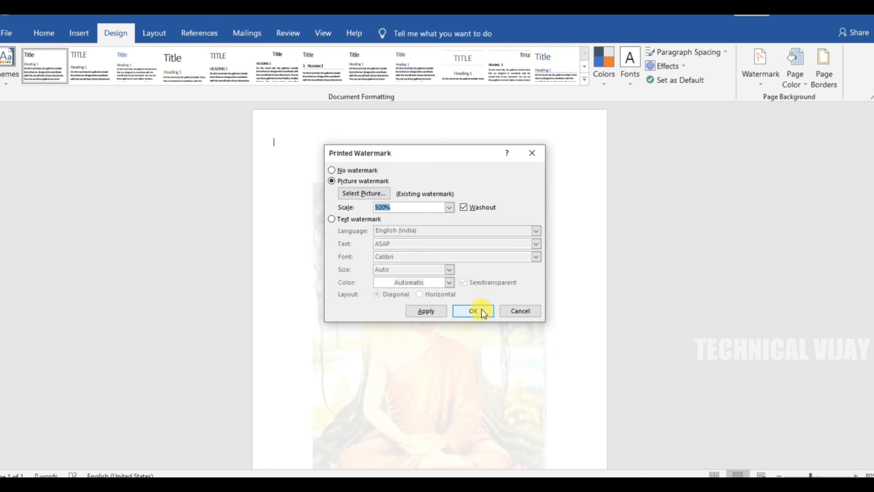
{"action": "left_click", "coordinate": [481, 309]}
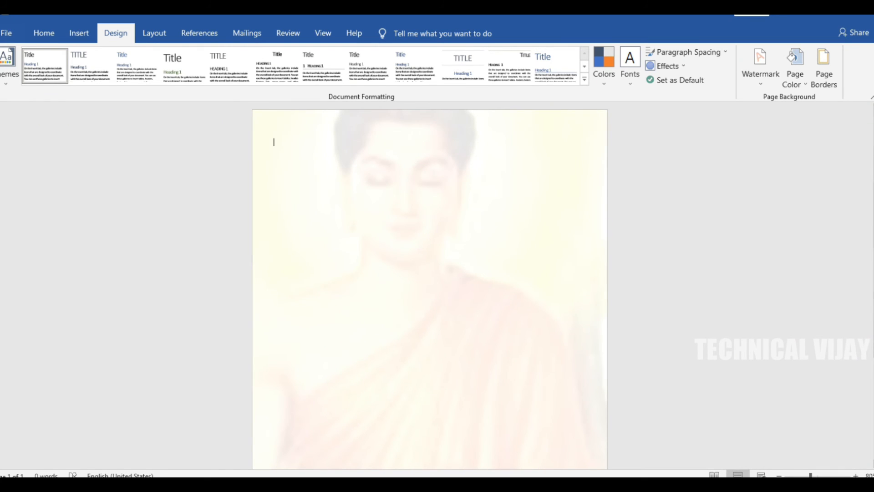
{"action": "scroll", "coordinate": [600, 307], "scroll_direction": "down", "scroll_amount": 5}
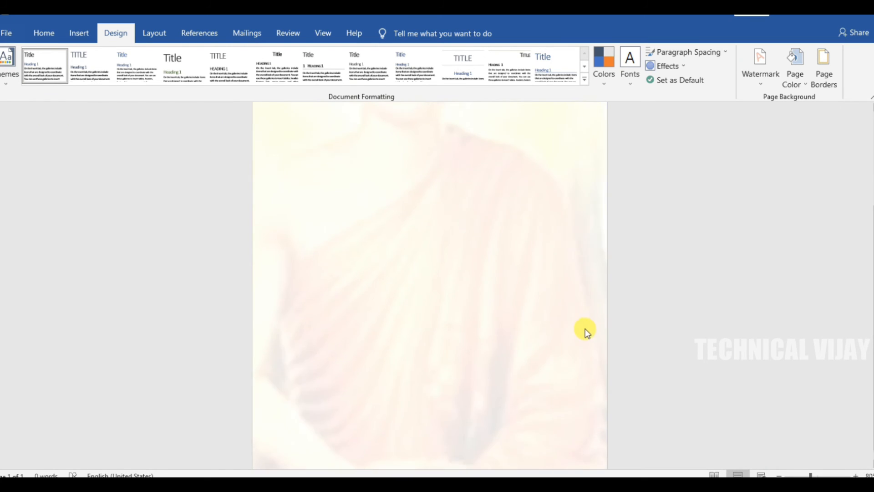
{"action": "scroll", "coordinate": [585, 330], "scroll_direction": "up", "scroll_amount": 4}
{"action": "scroll", "coordinate": [585, 330], "scroll_direction": "down", "scroll_amount": 3}
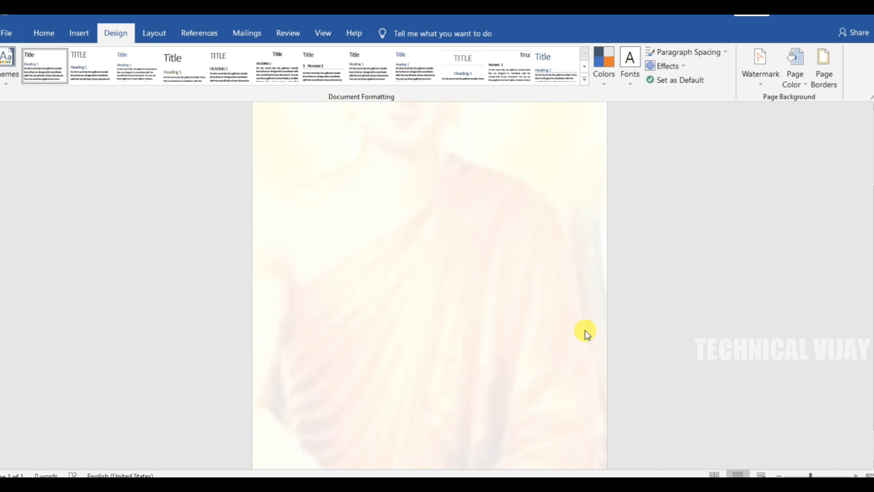
{"action": "scroll", "coordinate": [586, 334], "scroll_direction": "up", "scroll_amount": 4}
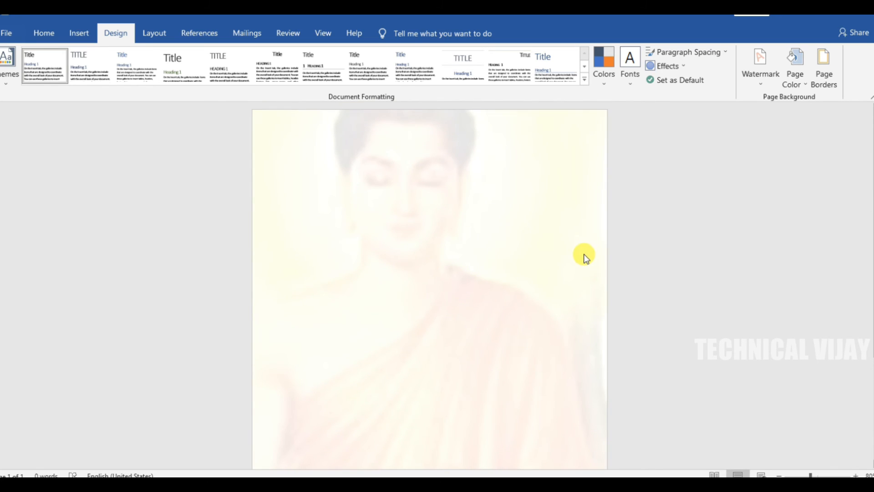